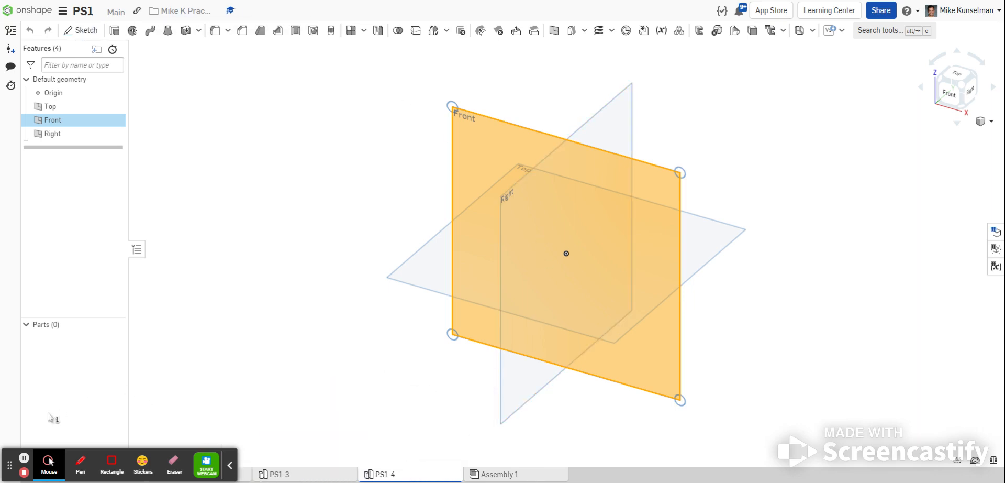
left_click(5, 447)
left_click_drag(11, 464, 14, 432)
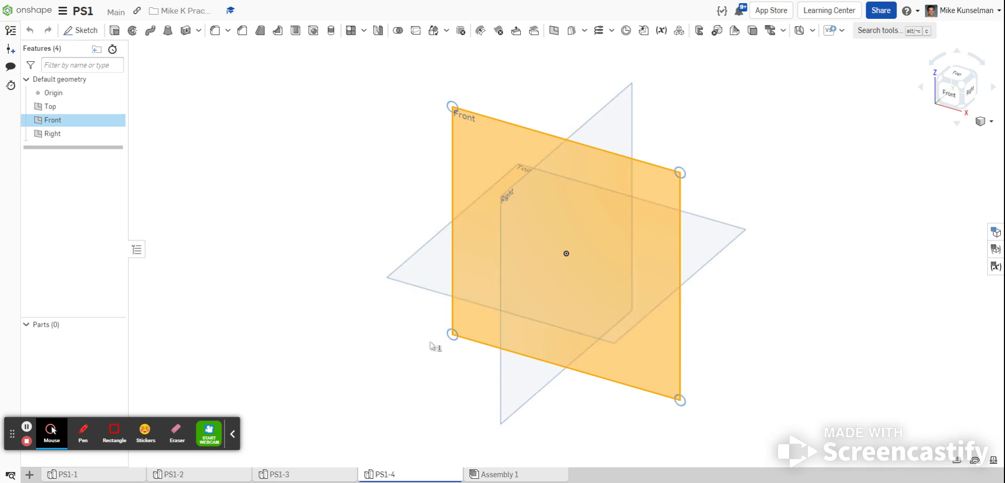
left_click(230, 157)
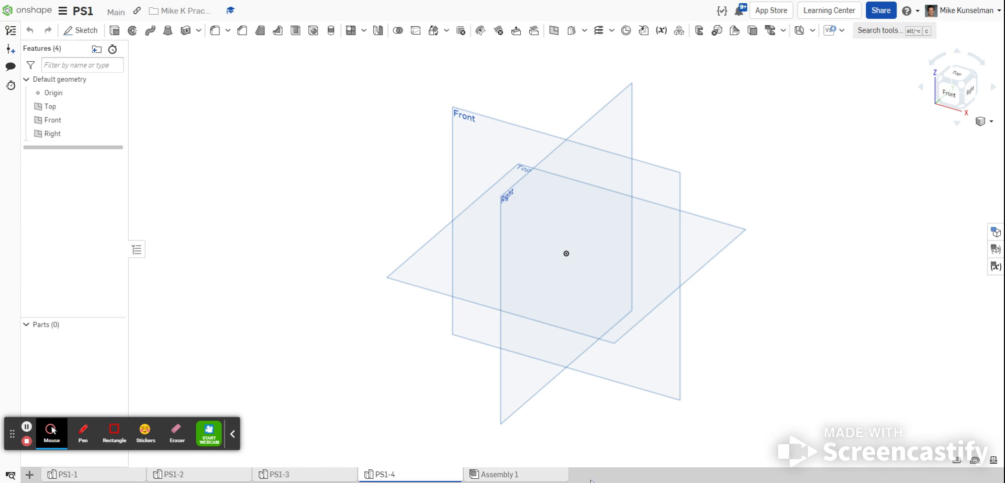
Step: Start a new sketch on the Top plane, viewed straight on
left_click(432, 264)
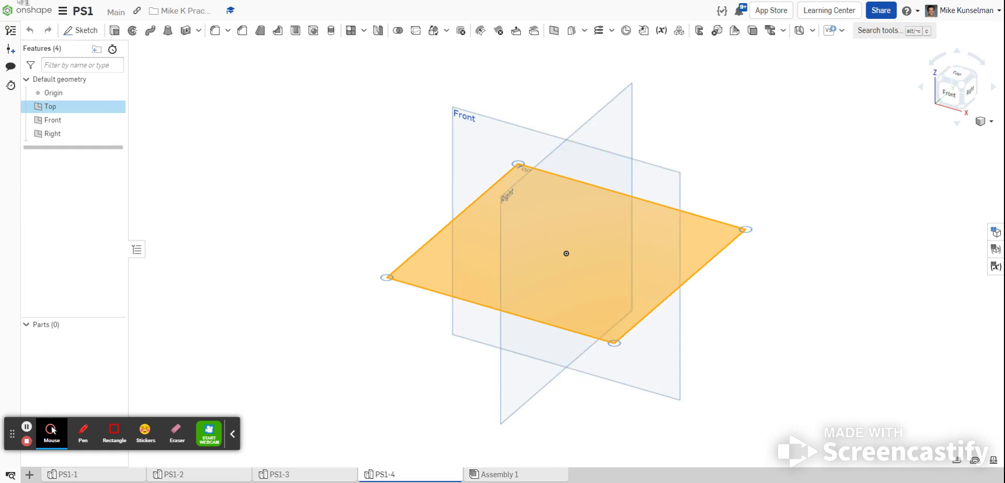
left_click(160, 63)
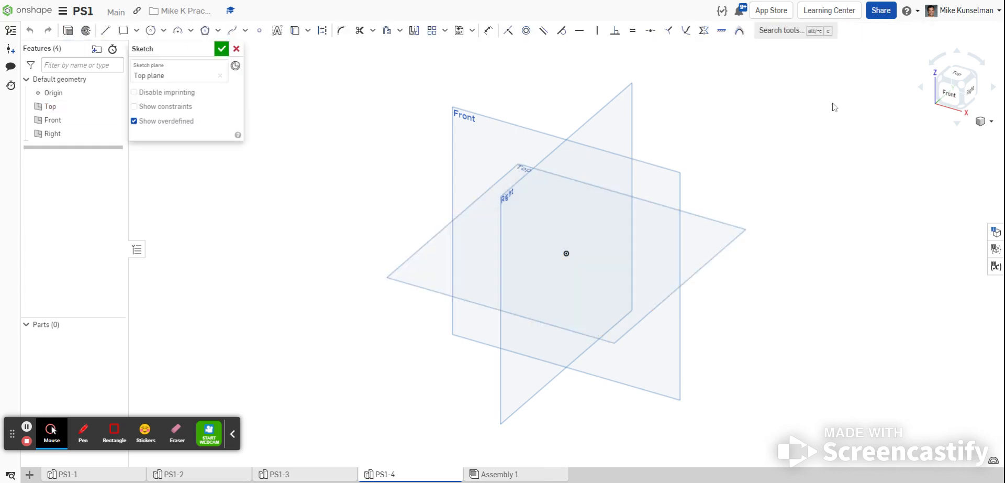
left_click(962, 75)
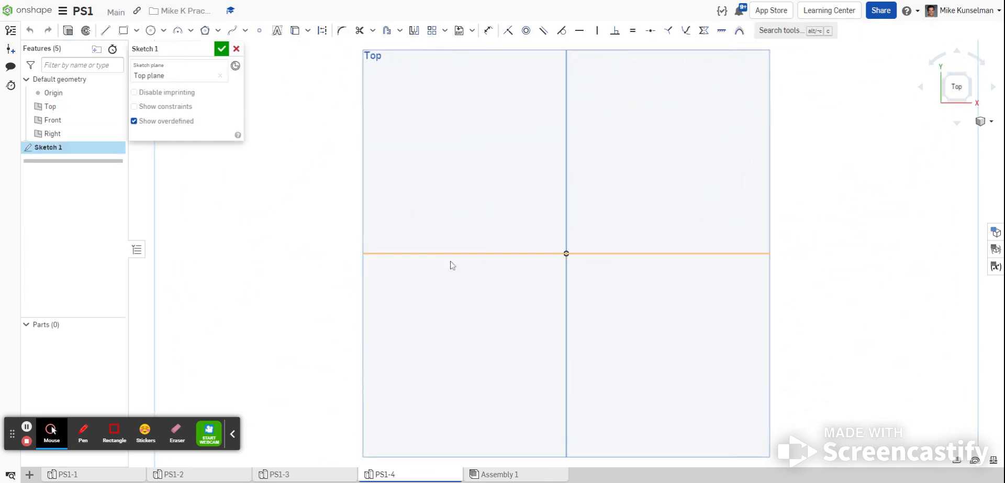
Step: Draw a circle centred on the origin and set its diameter to 20 mm
left_click(150, 31)
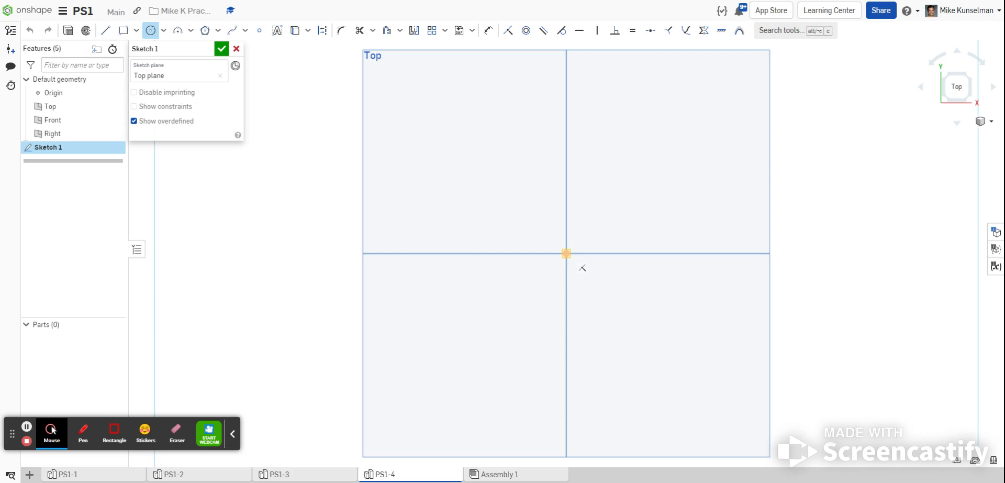
left_click(566, 253)
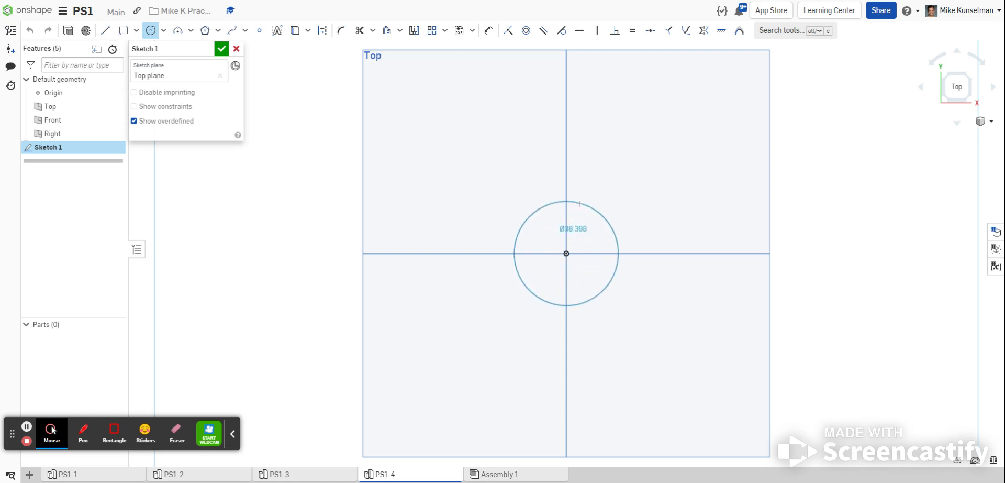
left_click(607, 208)
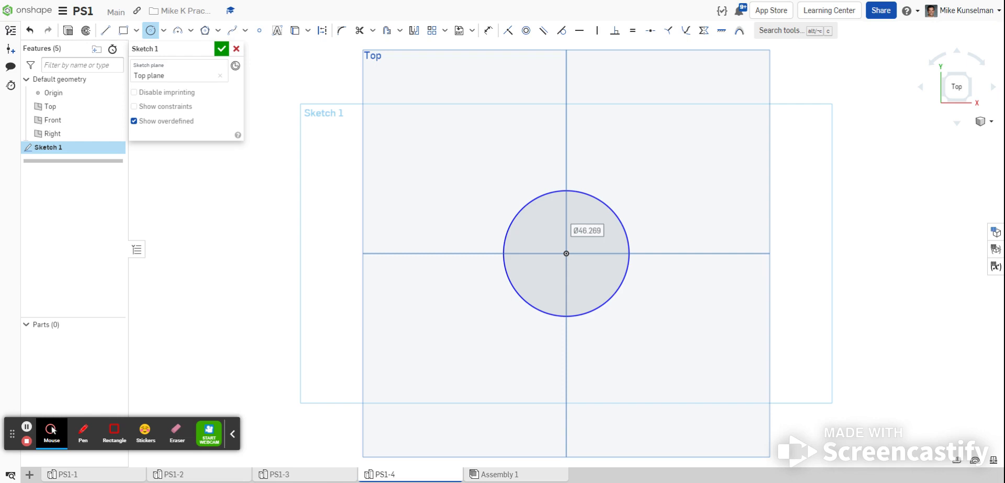
type("2")
key("Return")
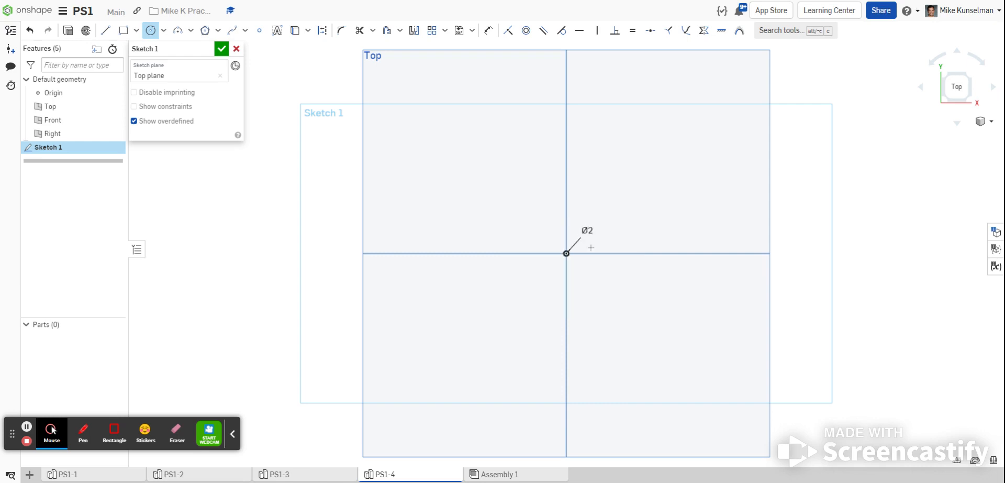
right_click(511, 130)
left_click(529, 136)
double_click(588, 231)
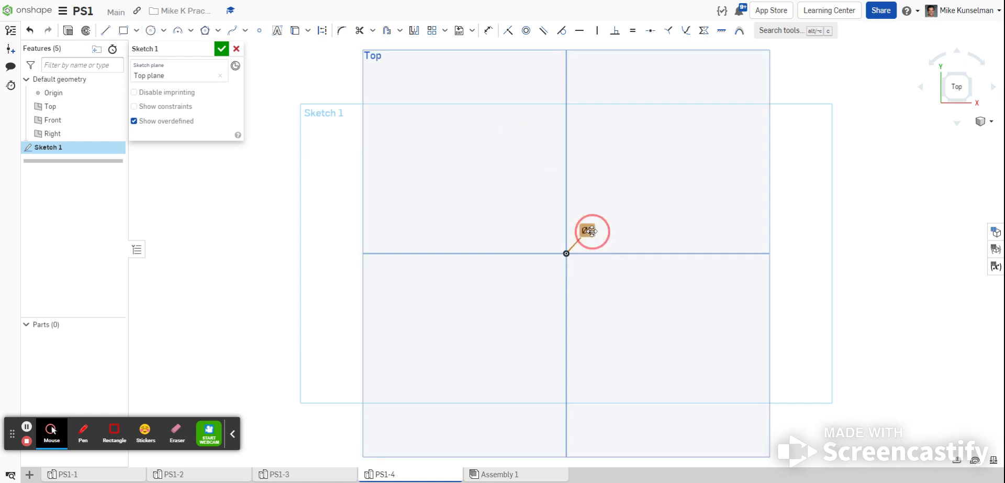
type("20")
key("Return")
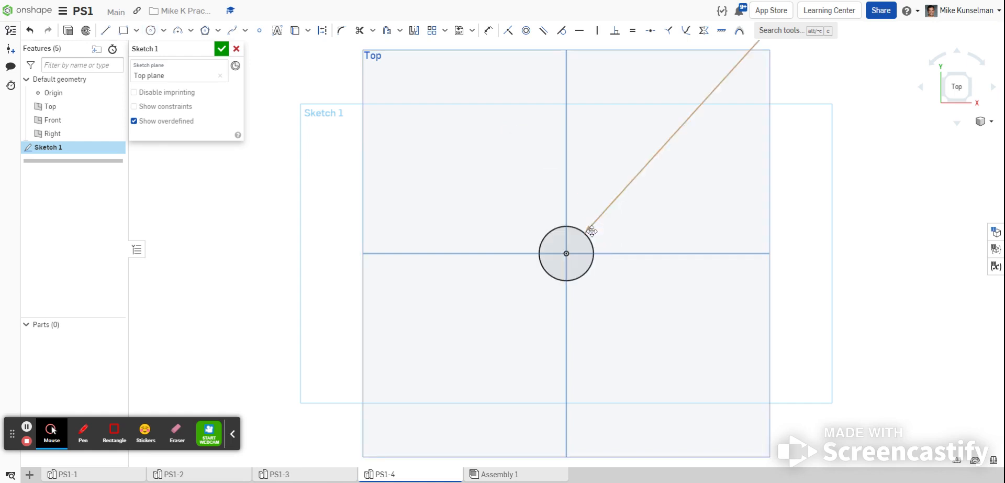
Step: Add a concentric 40 mm diameter circle at the origin and move the 20 mm diameter label close beside the circles
left_click(151, 30)
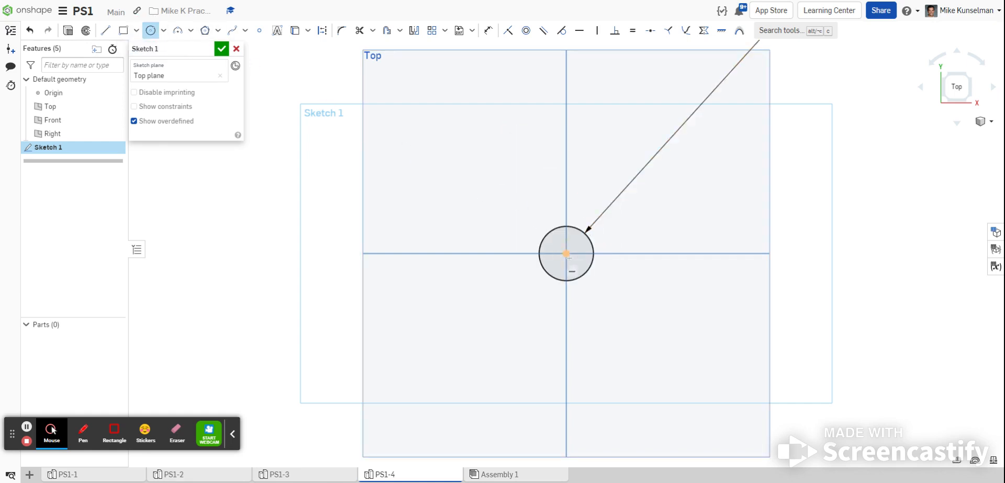
left_click(565, 254)
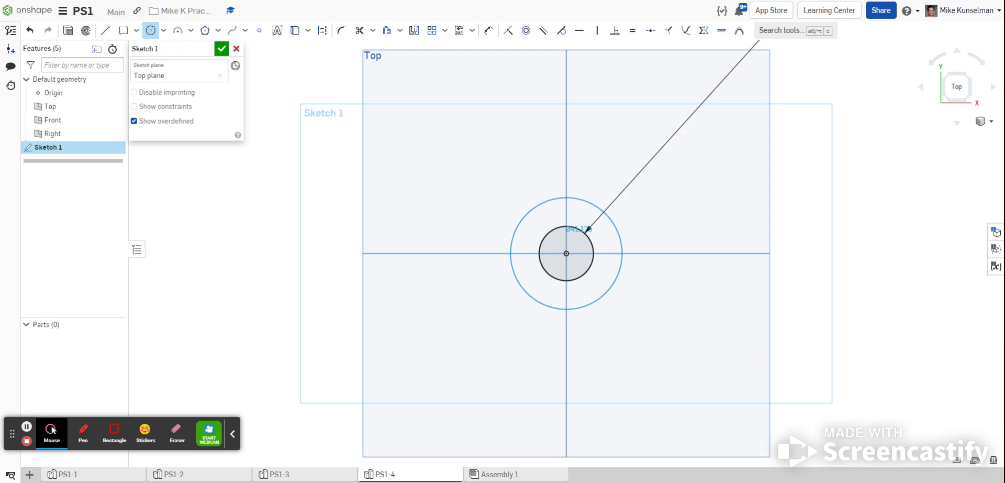
left_click(591, 204)
type("40")
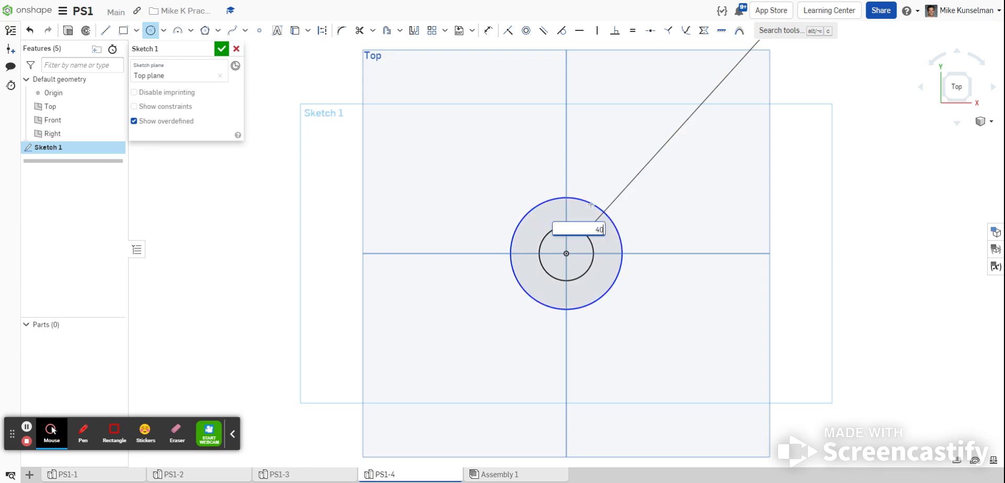
key("Return")
key("f")
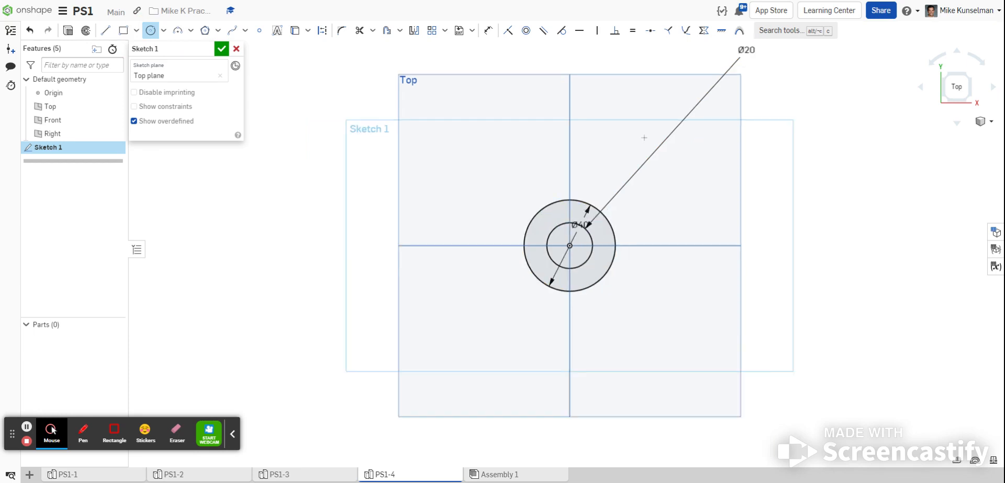
right_click(681, 90)
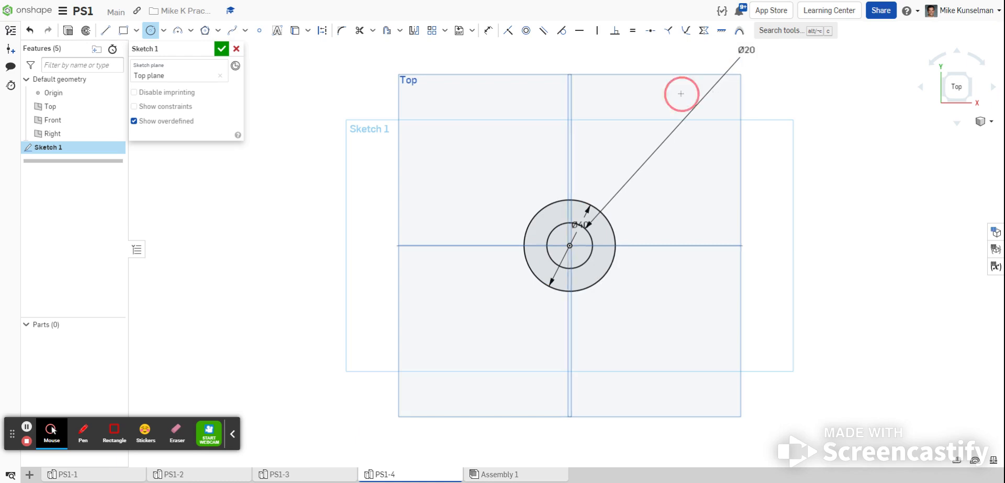
left_click(692, 99)
left_click_drag(750, 53, 643, 226)
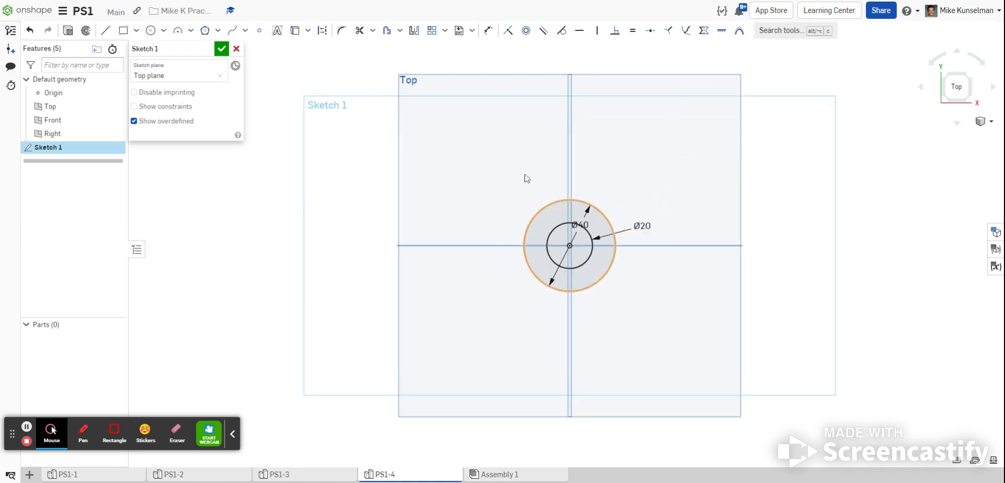
Step: Draw vertical lines about 30 mm long up from both side points of the outer circle, joined by a horizontal line about 56 mm long
left_click(105, 30)
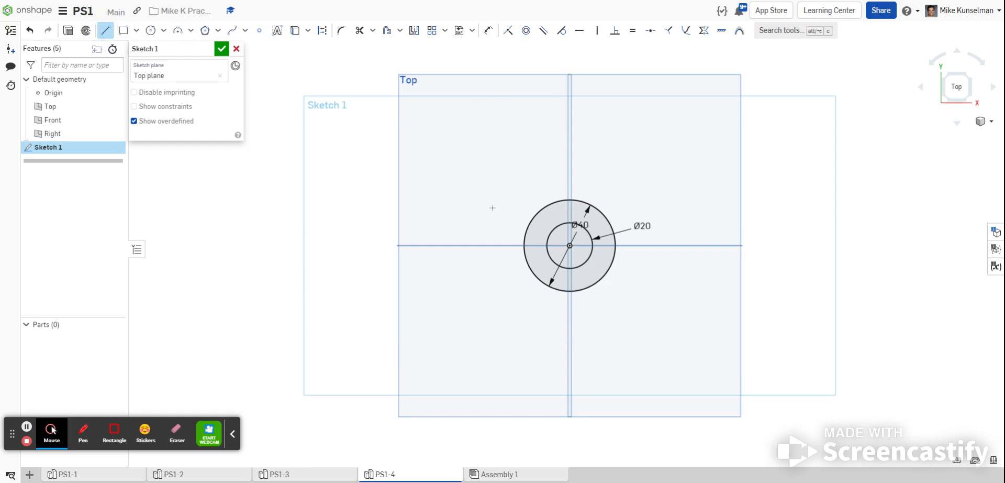
left_click(523, 245)
left_click(524, 177)
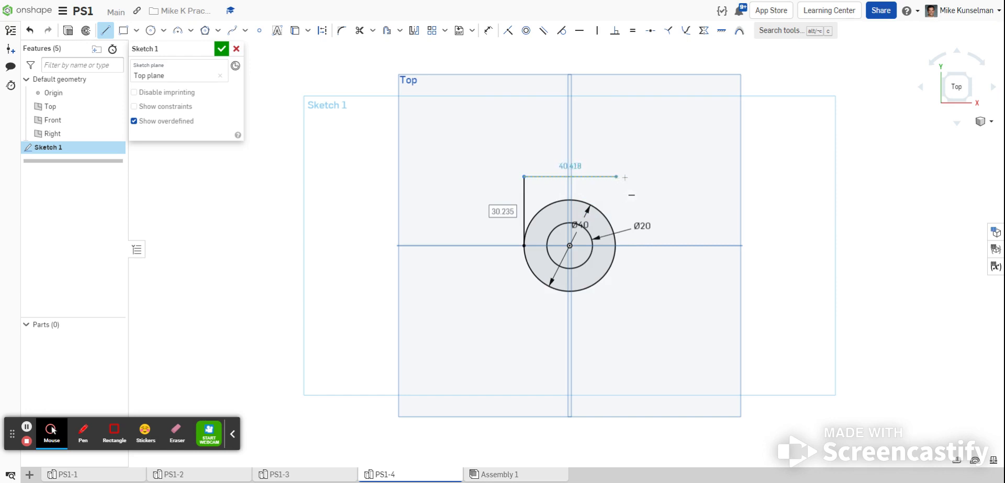
left_click(651, 179)
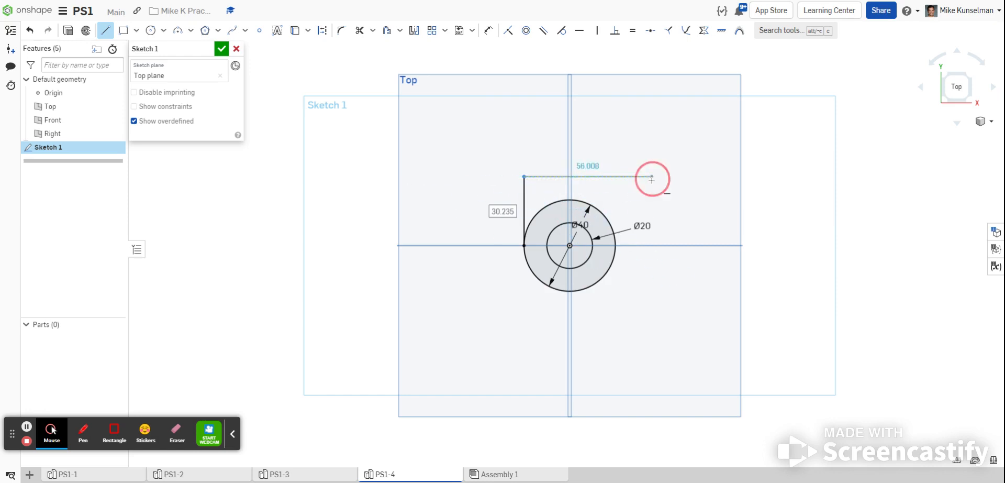
left_click(106, 33)
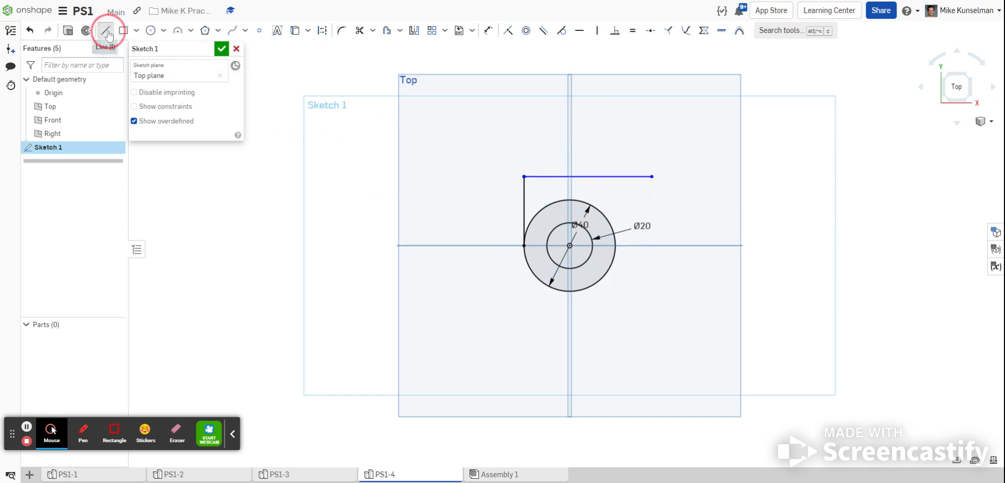
left_click(615, 245)
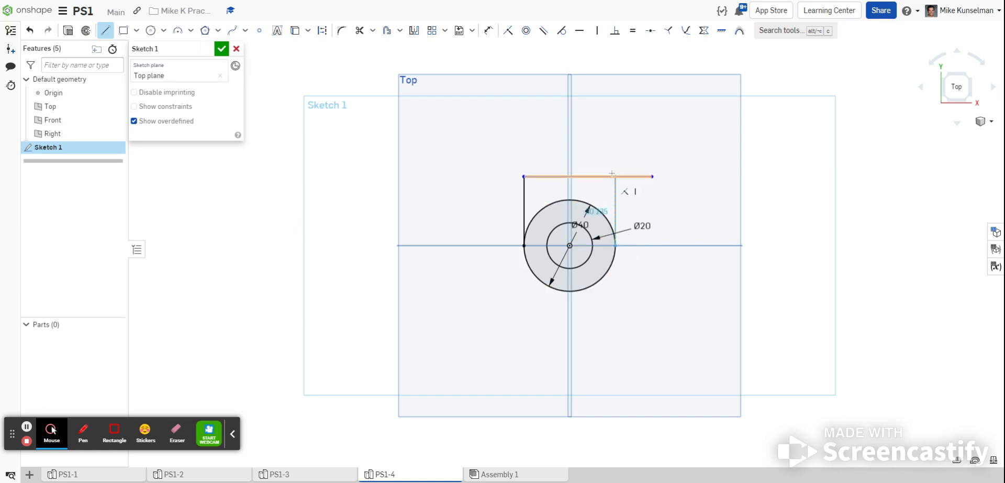
left_click(613, 177)
Step: Trim the horizontal line's overhang beyond the right vertical line and the upper arc of the 40 mm circle
left_click(359, 30)
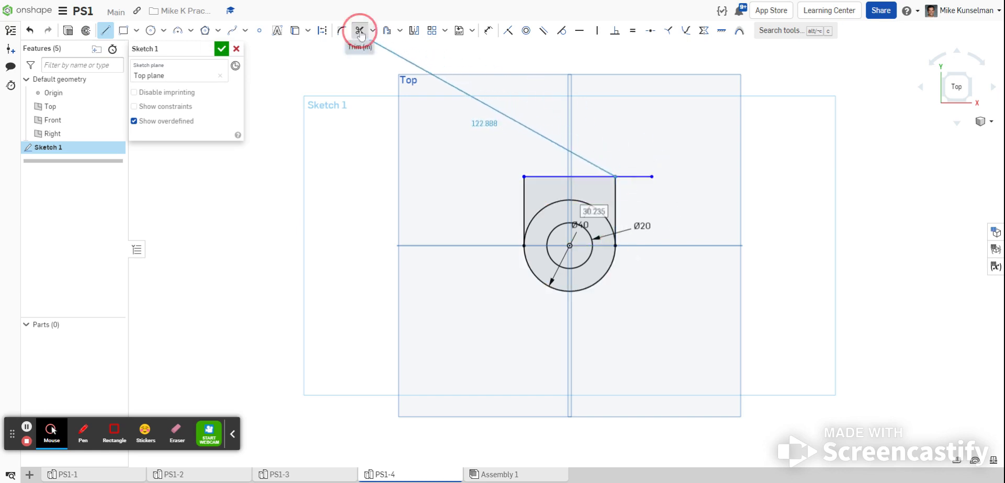
left_click(640, 178)
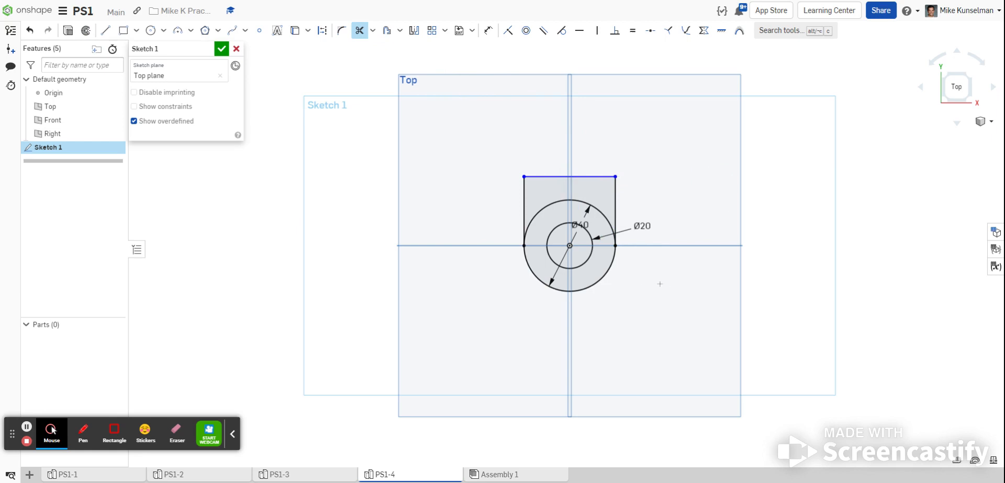
left_click(593, 205)
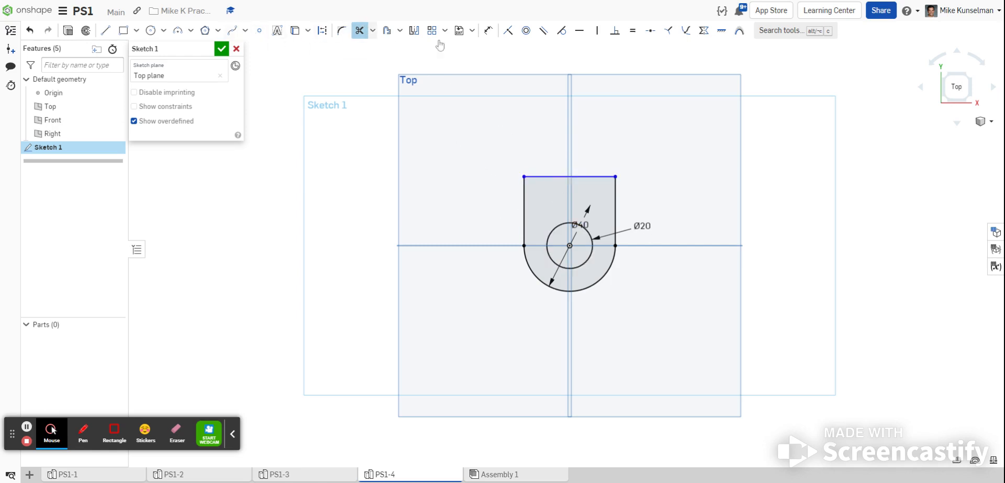
Step: Dimension the upper horizontal edge 20 mm from the circle centre and finish the sketch
left_click(487, 31)
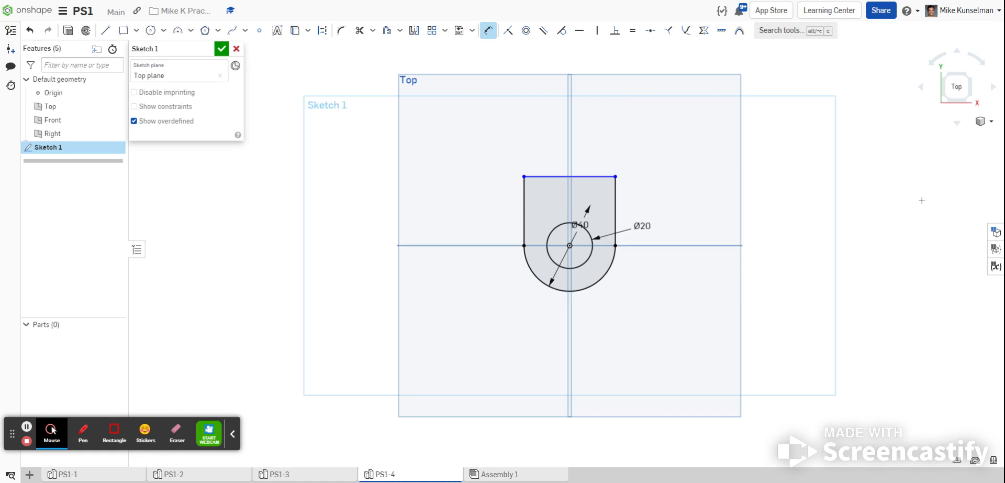
left_click(599, 177)
left_click(569, 244)
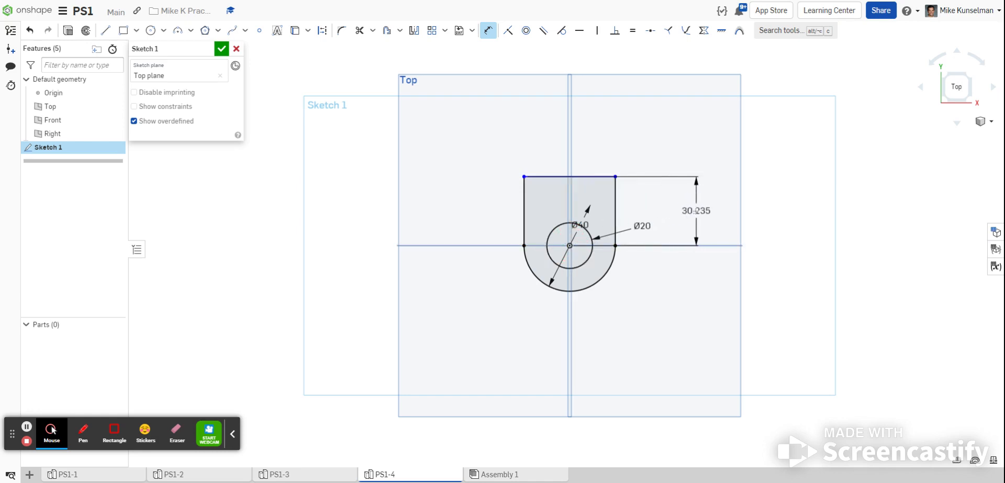
left_click(695, 210)
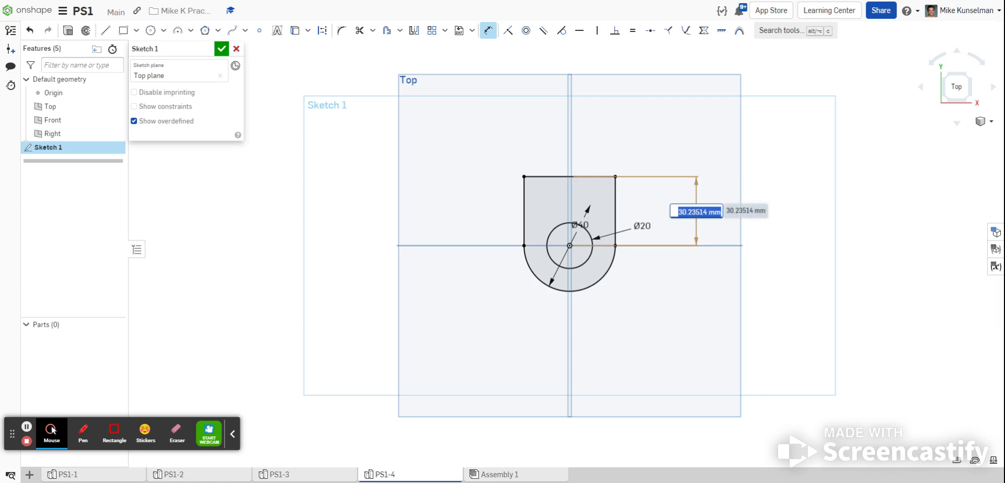
type("20")
key("Return")
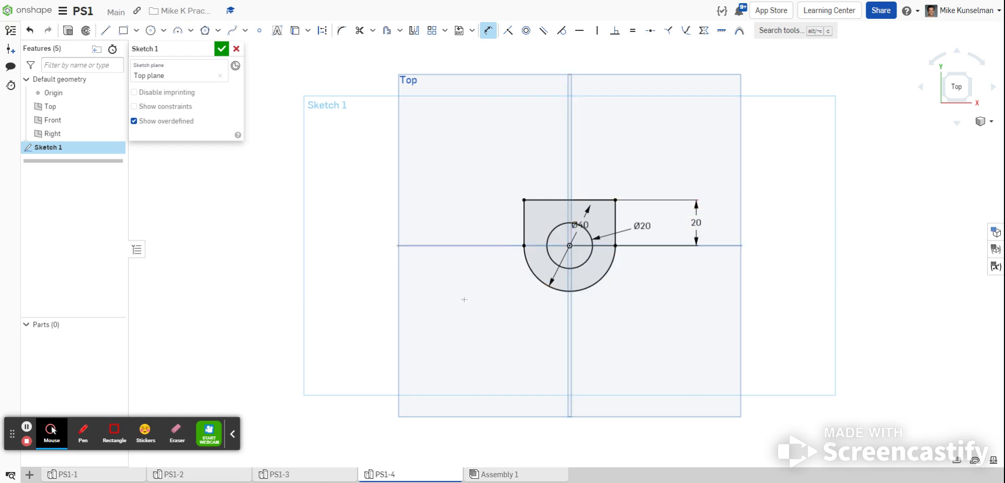
left_click(221, 50)
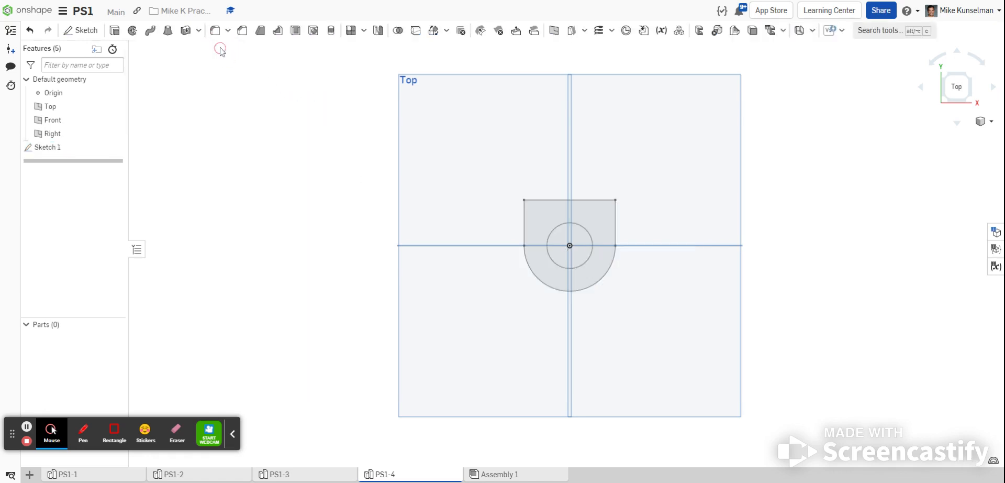
Step: Extrude the profile around the hole as a new solid 10 mm deep and hide the default planes
left_click(115, 33)
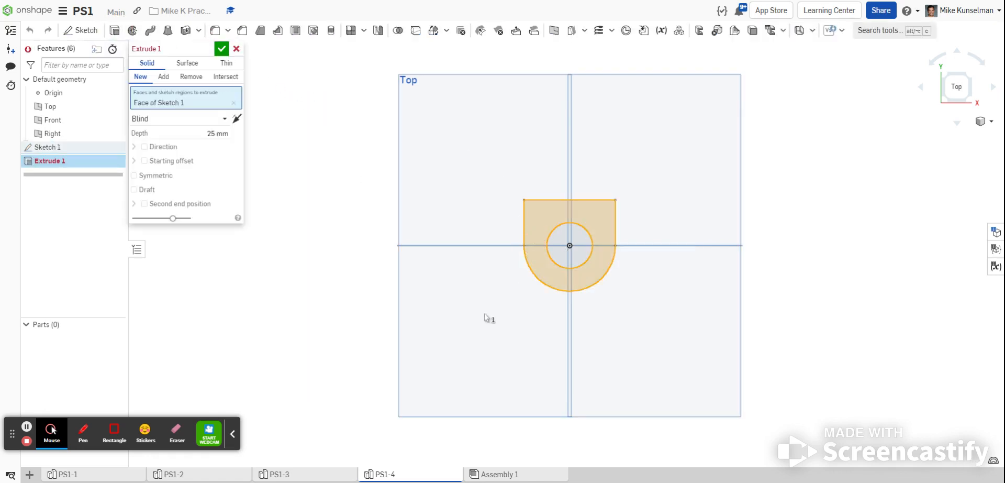
right_click_drag(436, 304, 423, 258)
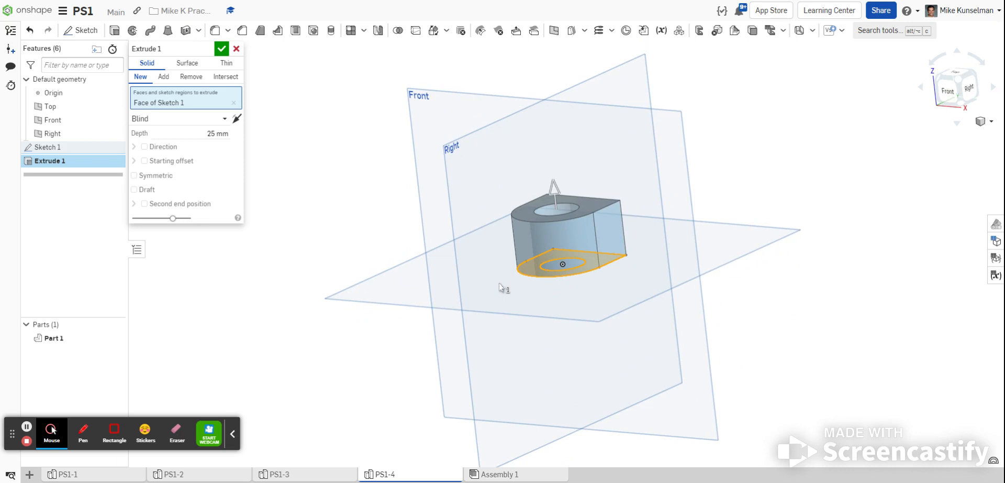
left_click(189, 134)
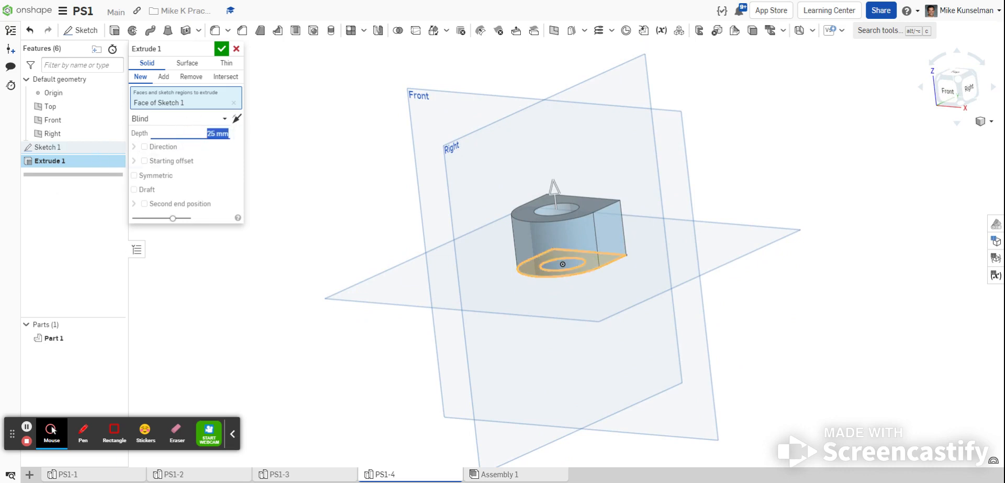
type("10")
key("Return")
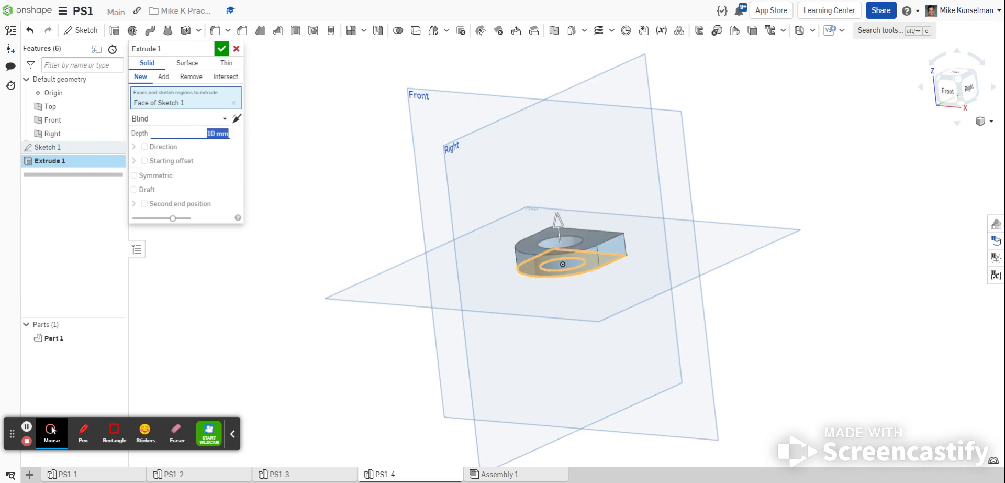
key("p")
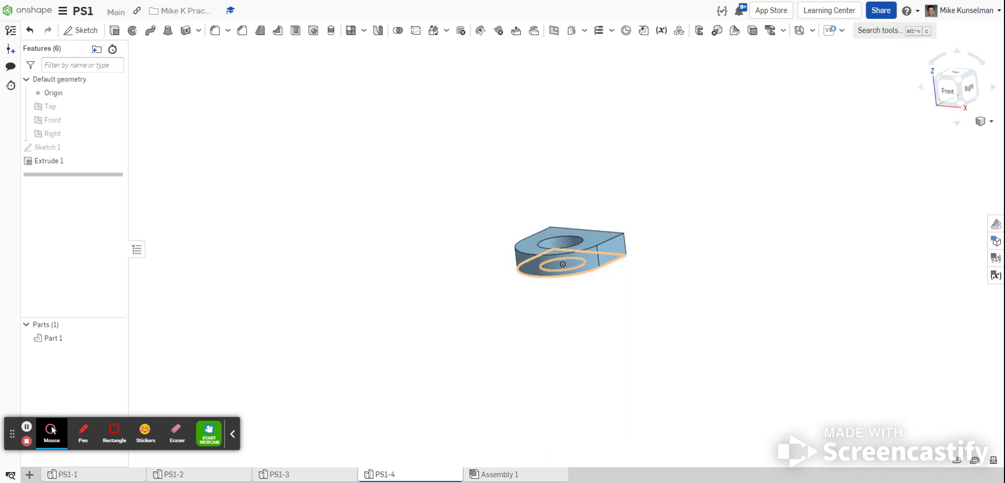
Step: Start a new sketch on the flat straight end face of the base plate and view it straight on from the back
right_click_drag(729, 273, 744, 362)
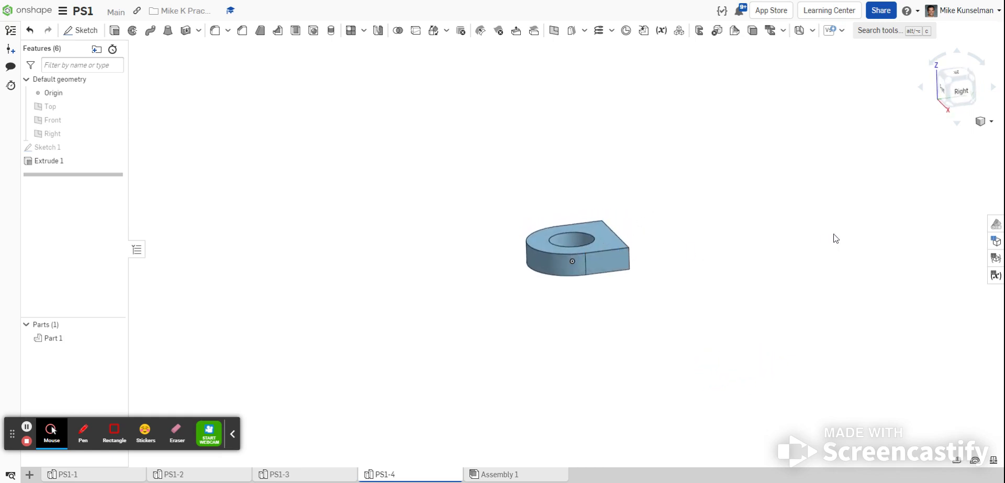
right_click_drag(749, 308, 729, 317)
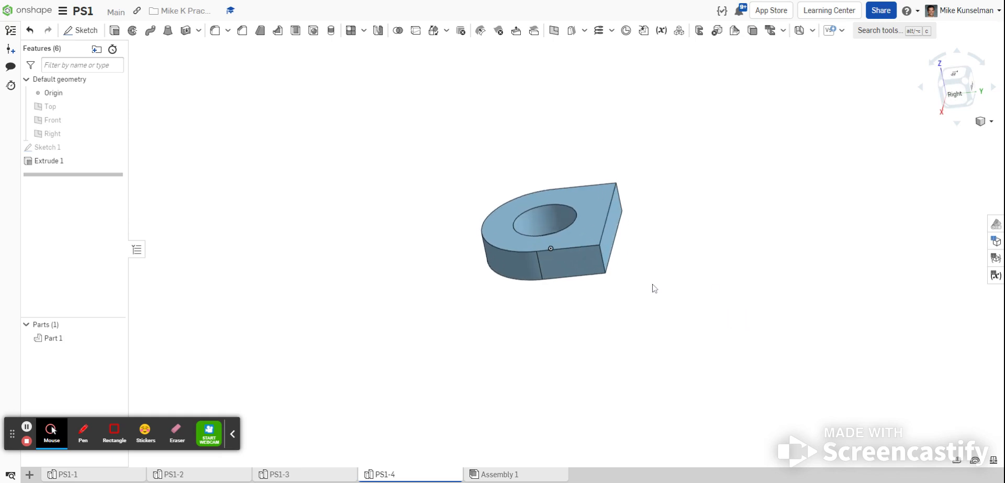
left_click(618, 223)
right_click_drag(727, 321, 606, 363)
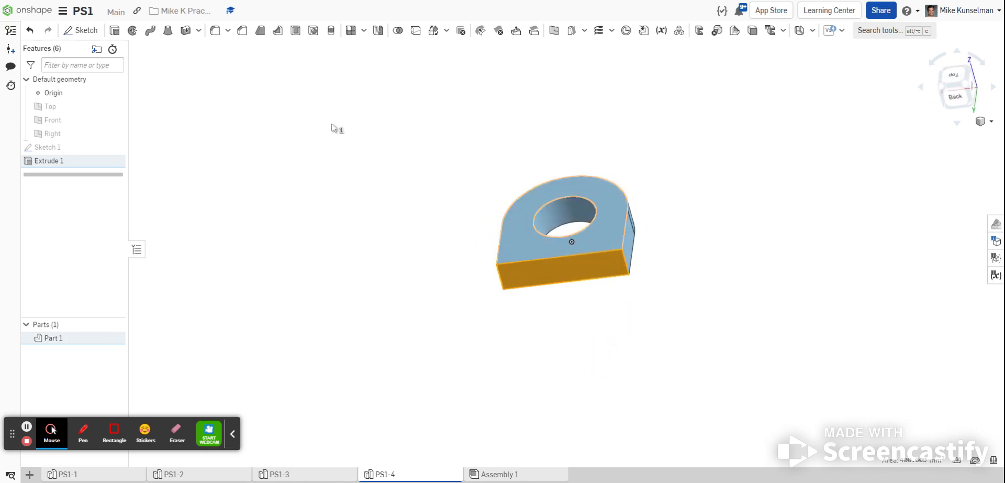
left_click(80, 29)
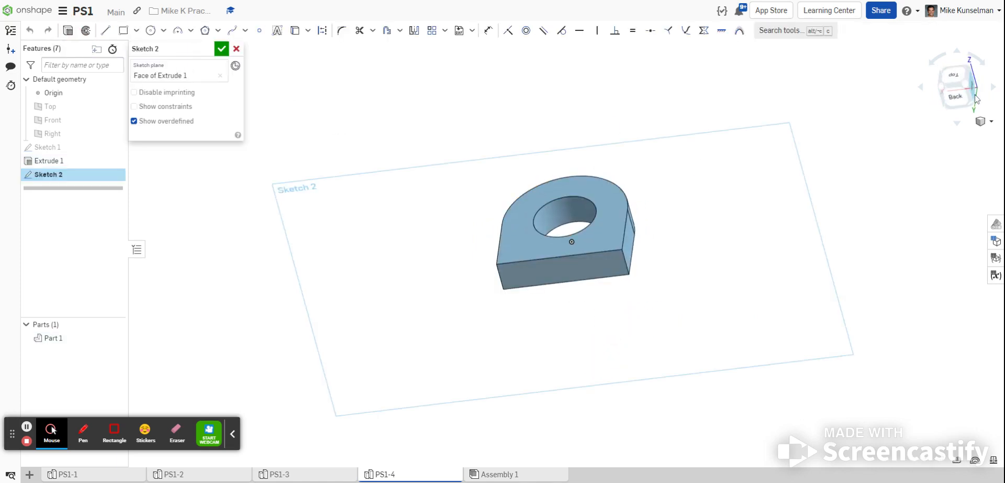
left_click(955, 97)
scroll(551, 316, "down", 3)
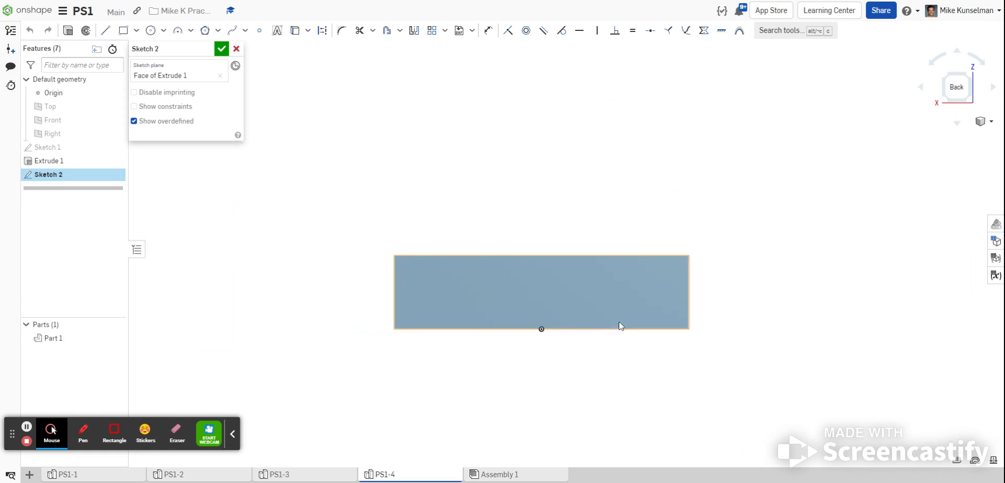
scroll(623, 309, "down", 2)
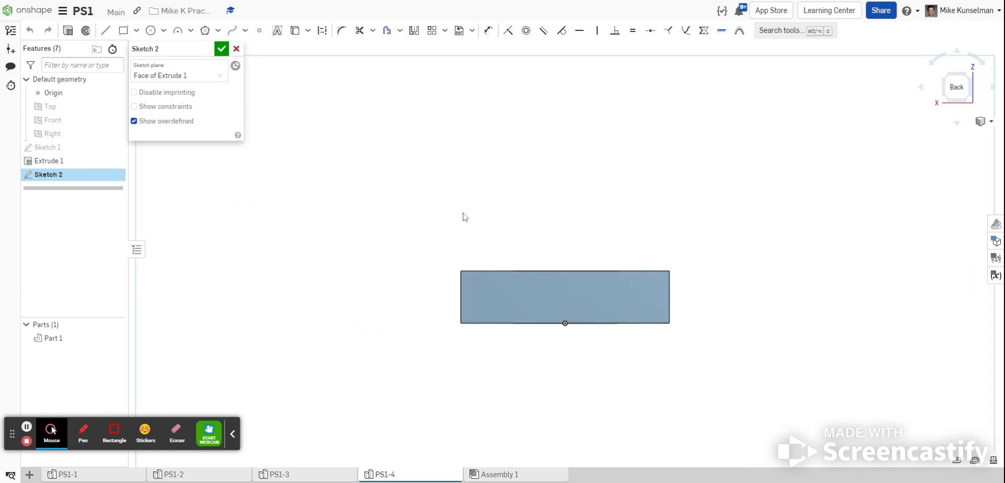
Step: Draw a line down the face's right edge and continue with a 70 mm horizontal line leftward along and past its bottom edge
left_click(105, 30)
left_click(669, 270)
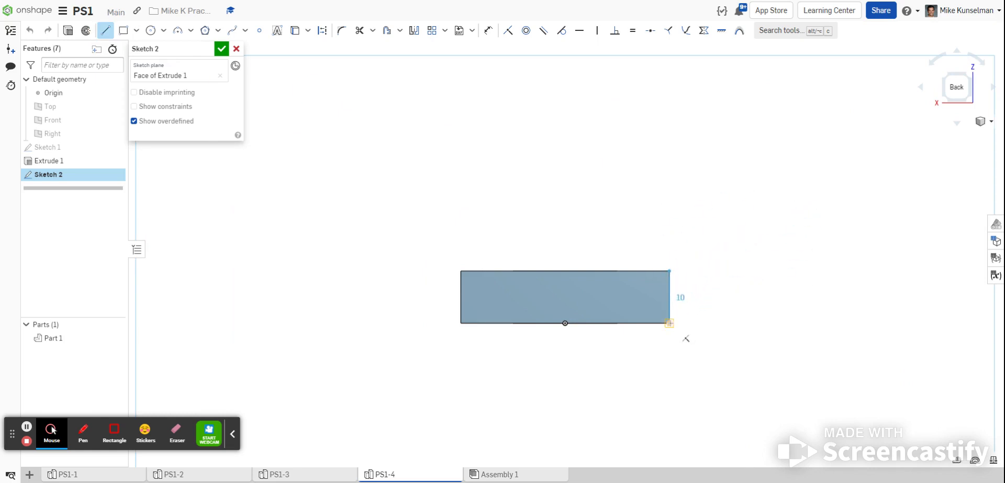
left_click(669, 322)
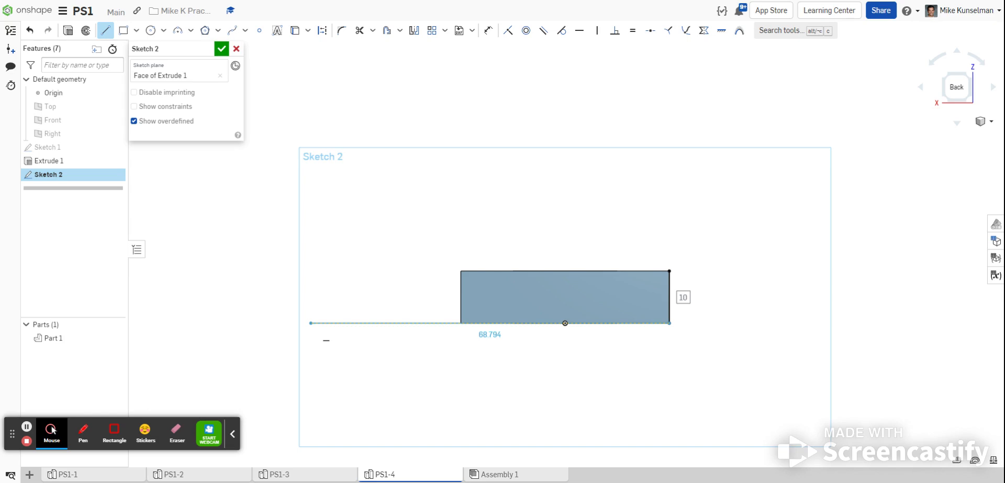
left_click(311, 322)
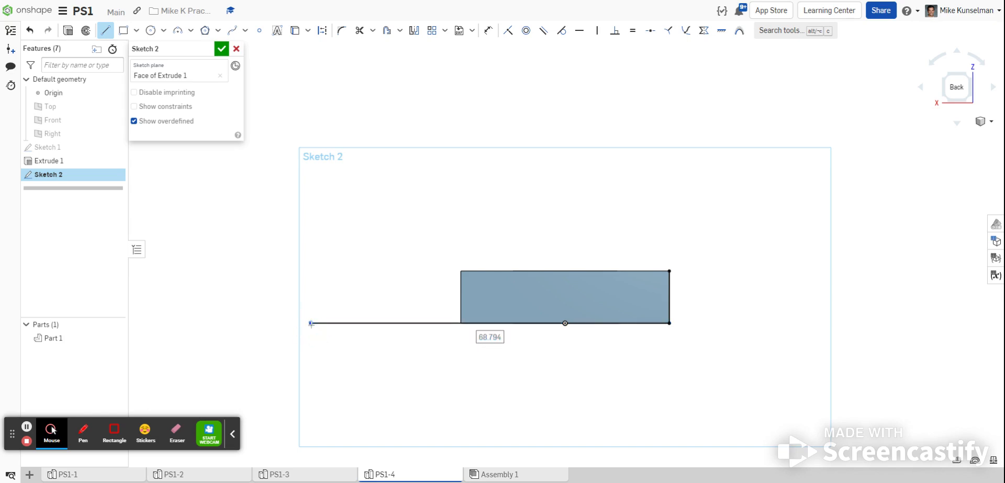
type("70")
key("Return")
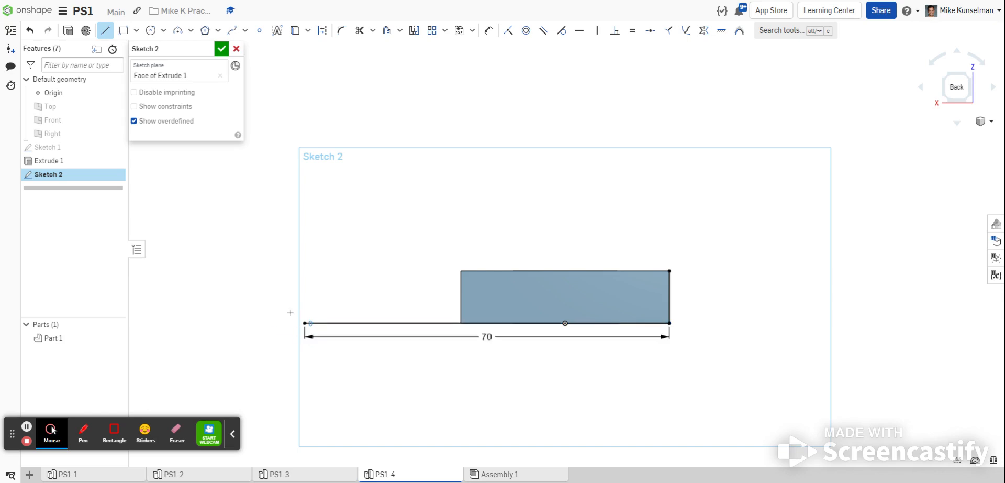
Step: Draw a 10 mm vertical line up from the free end of the 70 mm line
left_click(305, 248)
type("1")
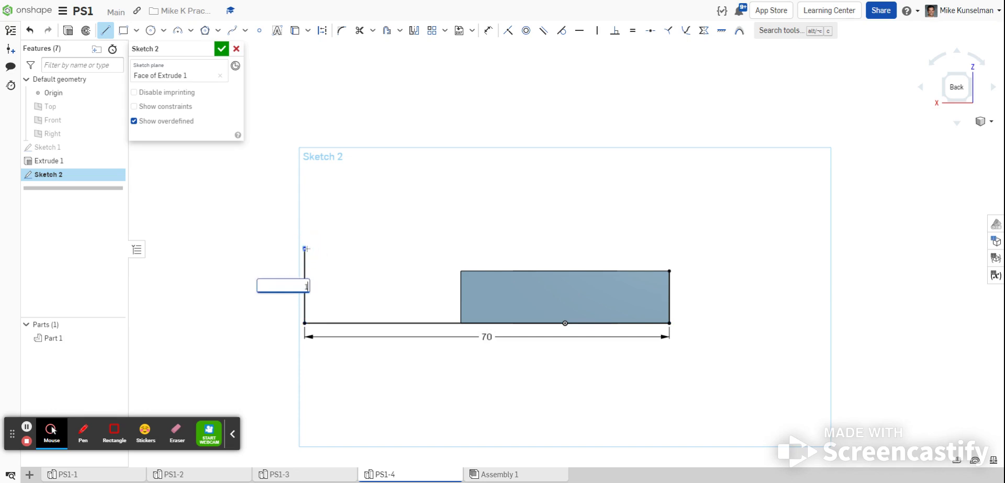
type("0")
key("Return")
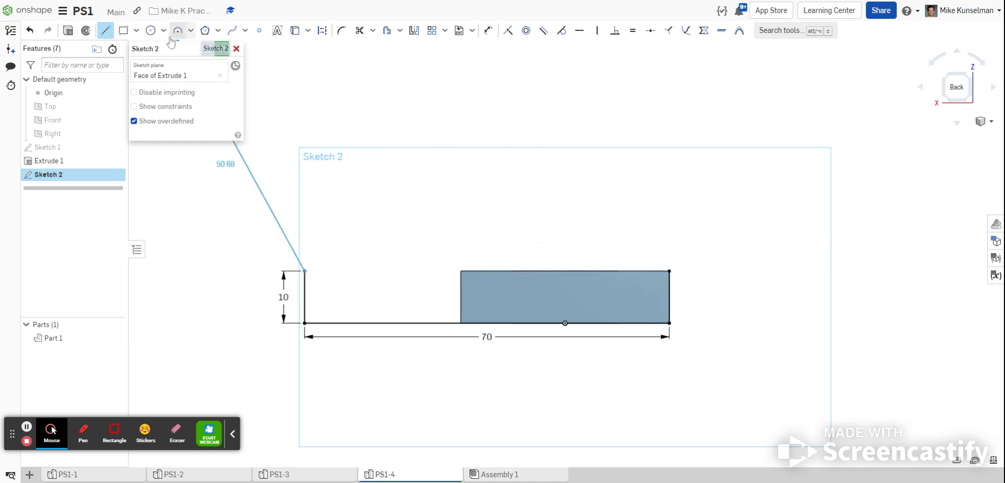
Step: Draw a 40 mm diameter circle centred about 20 mm directly above the upper right corner of the plate face
left_click(151, 29)
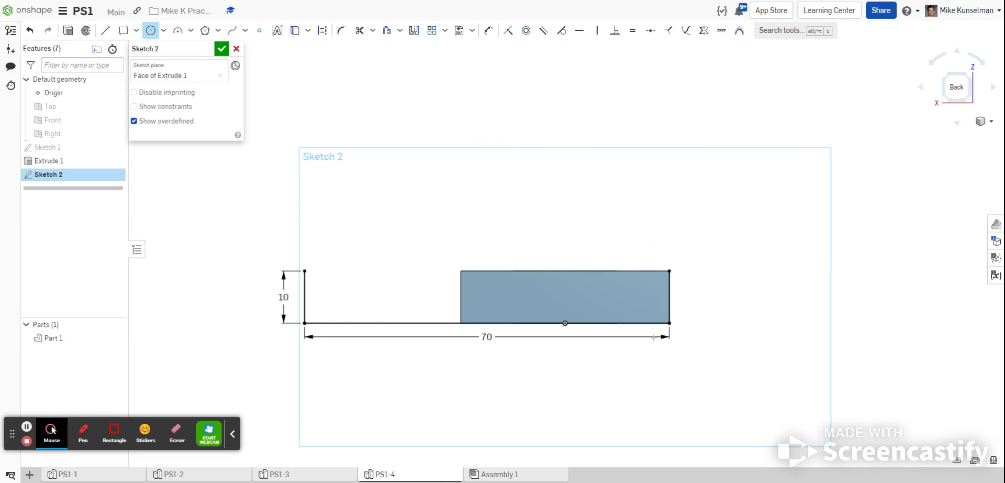
scroll(655, 418, "down", 2)
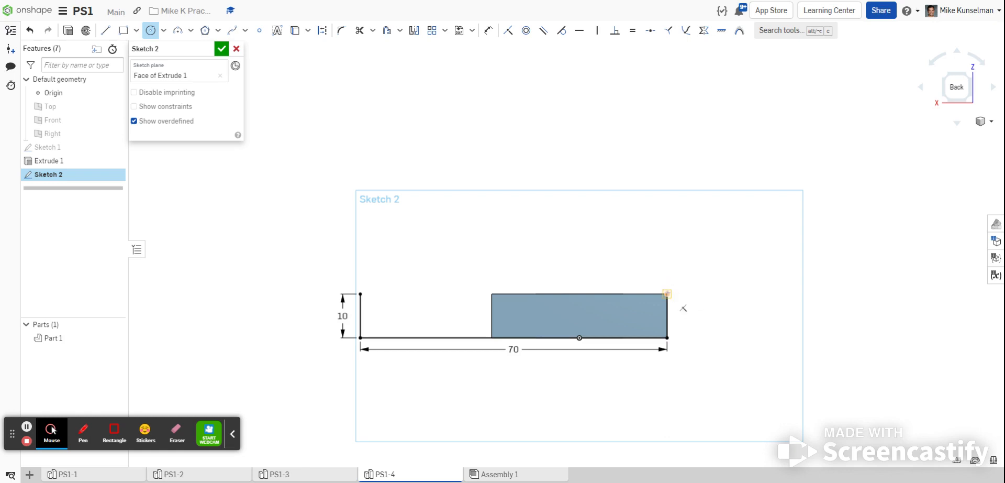
left_click(666, 205)
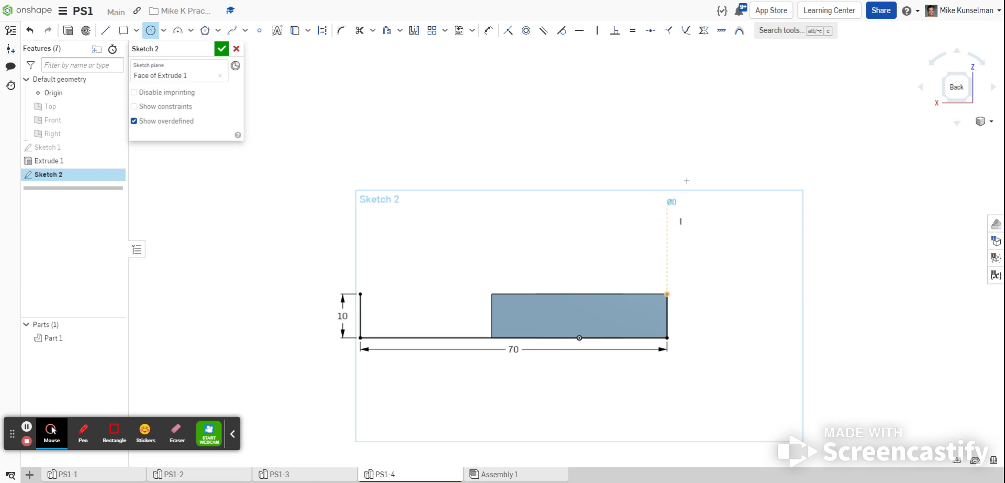
left_click(702, 140)
type("40")
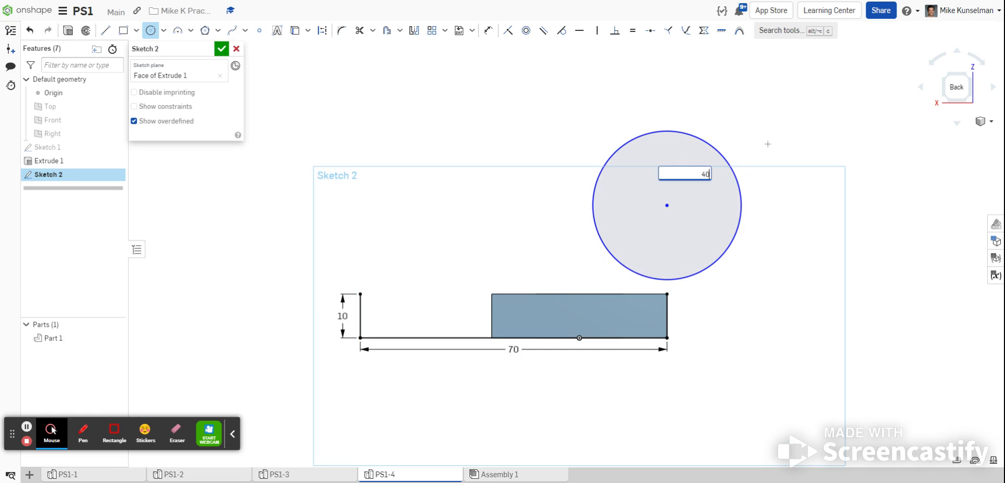
key("Return")
scroll(695, 310, "up", 6)
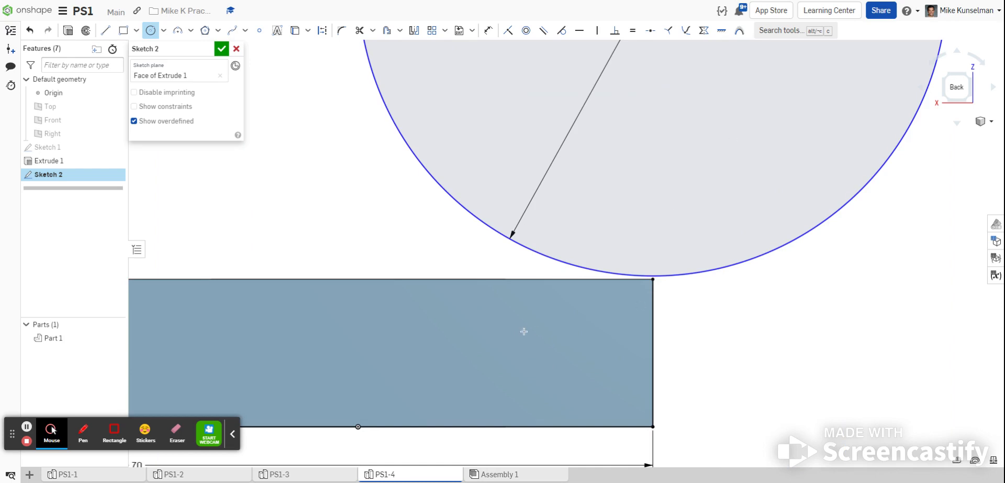
scroll(523, 331, "down", 3)
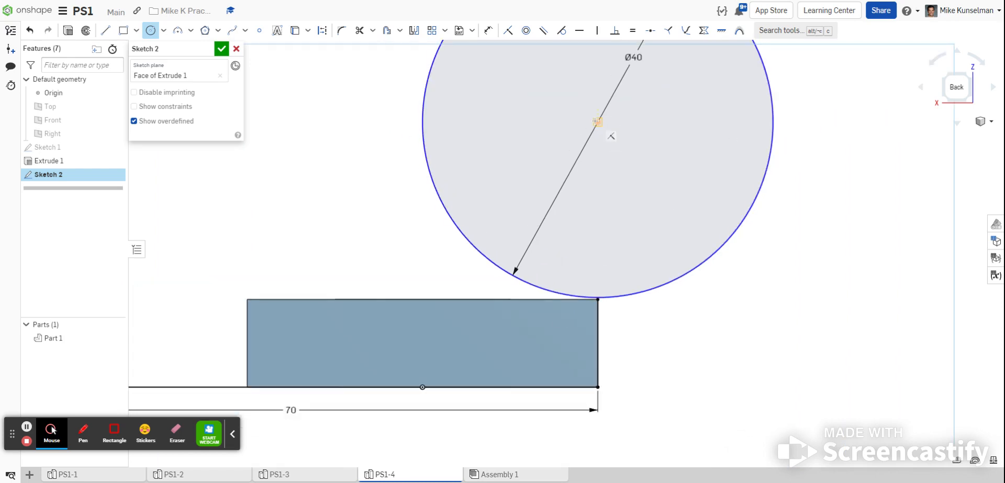
left_click(488, 30)
left_click(598, 122)
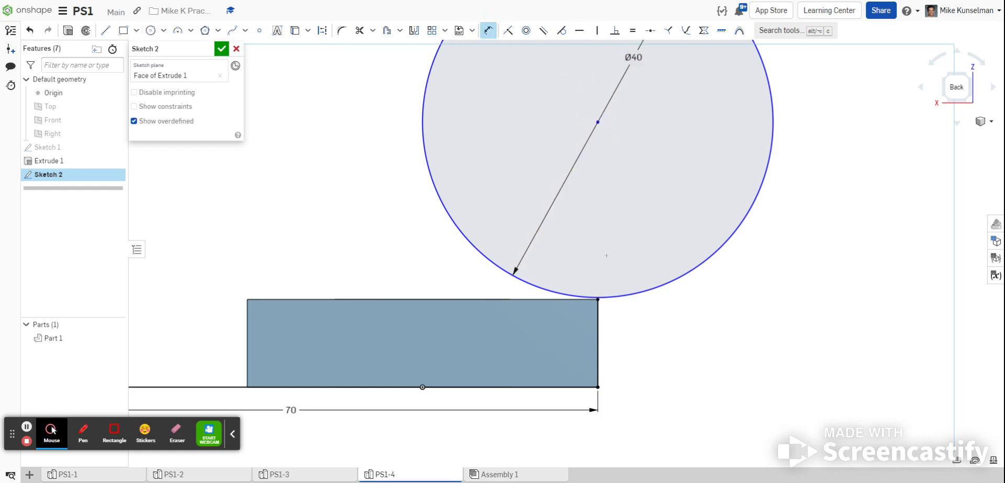
left_click(583, 297)
left_click(598, 299)
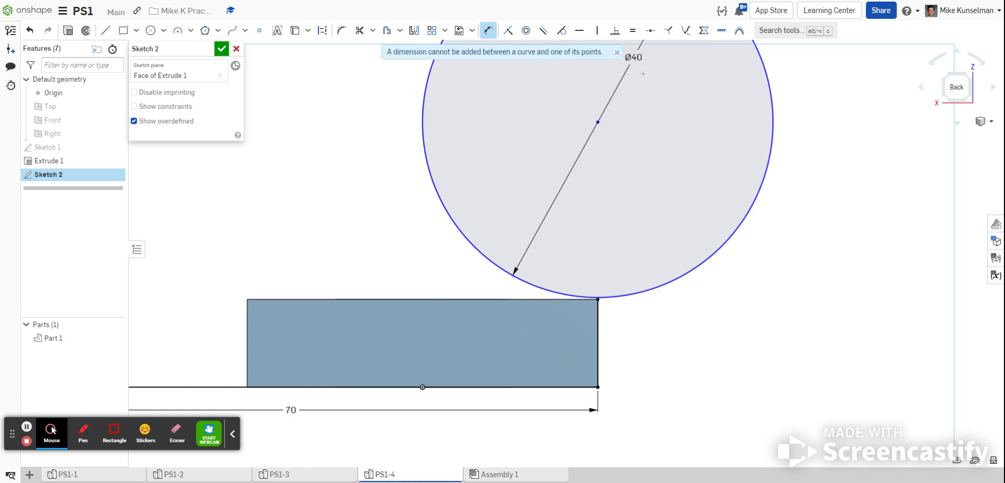
left_click(616, 52)
left_click(488, 30)
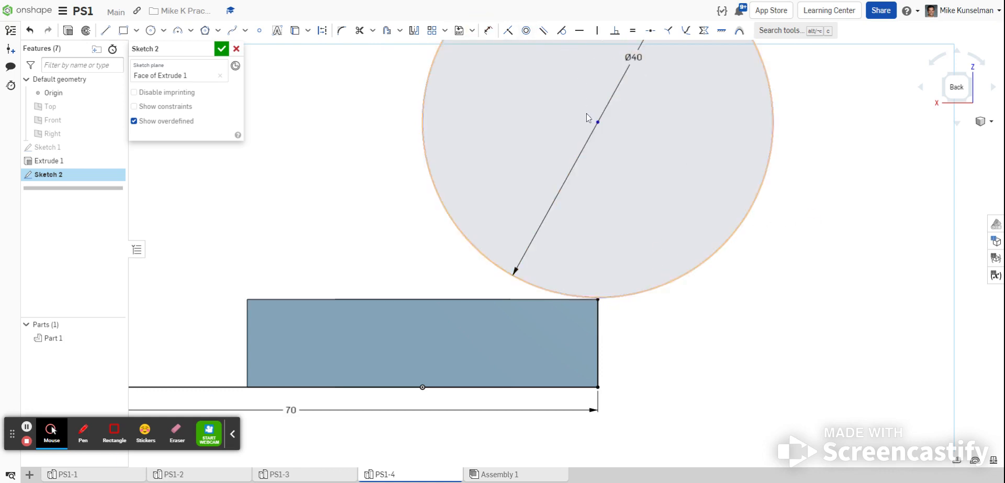
Step: Dimension the centre of the 40 mm circle 20 mm above the plate face's upper edge
left_click(488, 30)
left_click(597, 122)
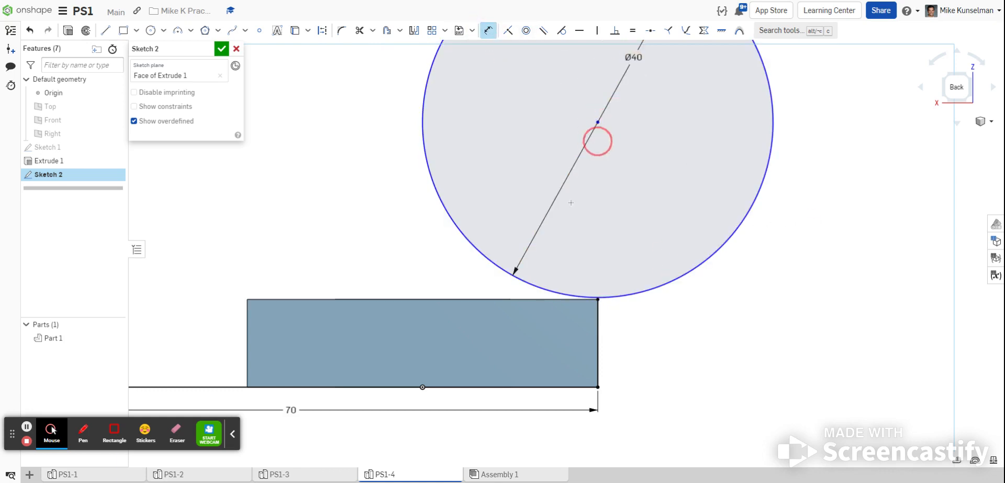
left_click(586, 300)
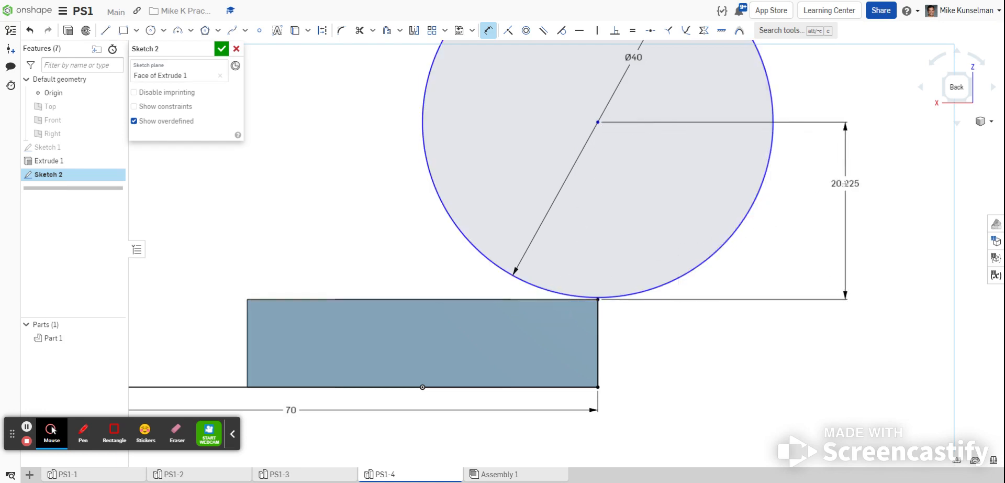
left_click(845, 184)
type("20")
key("Return")
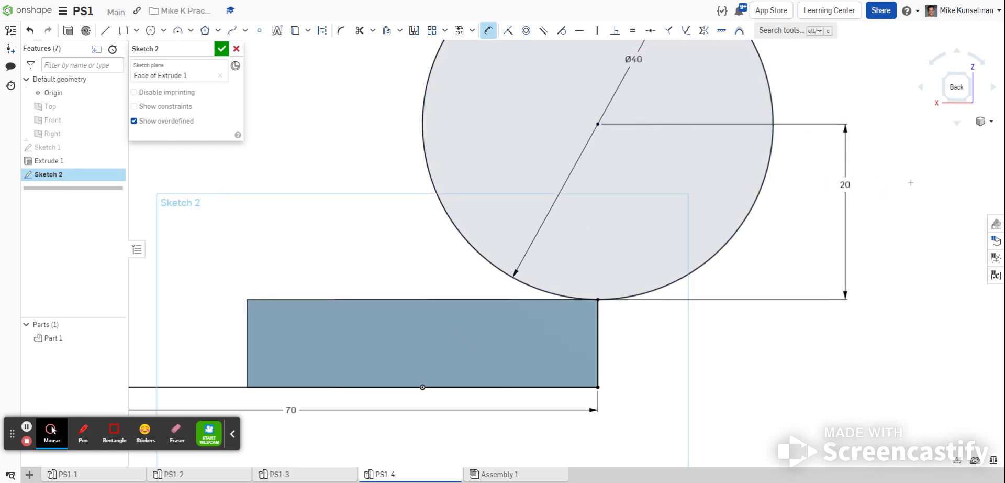
Step: Draw a 20 mm diameter circle concentric with the 40 mm circle
scroll(698, 375, "down", 1)
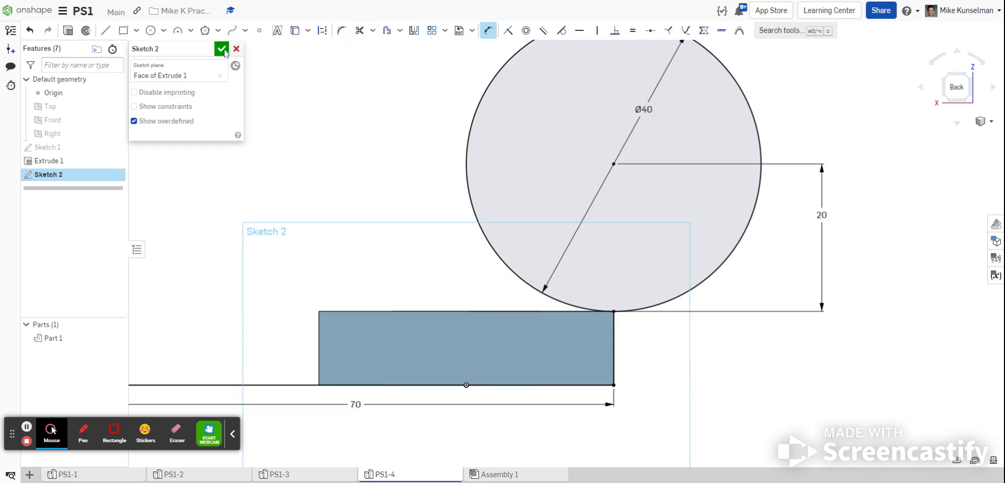
left_click(151, 30)
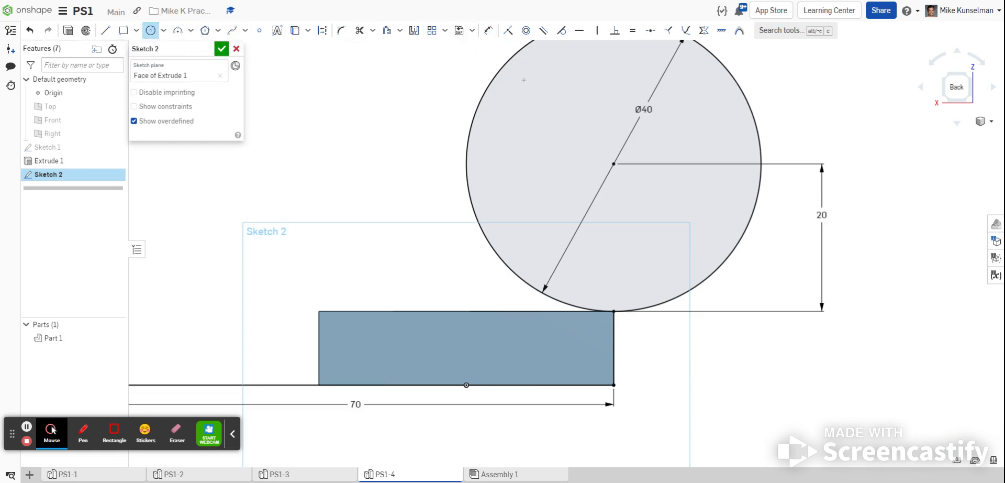
left_click(613, 164)
left_click(679, 121)
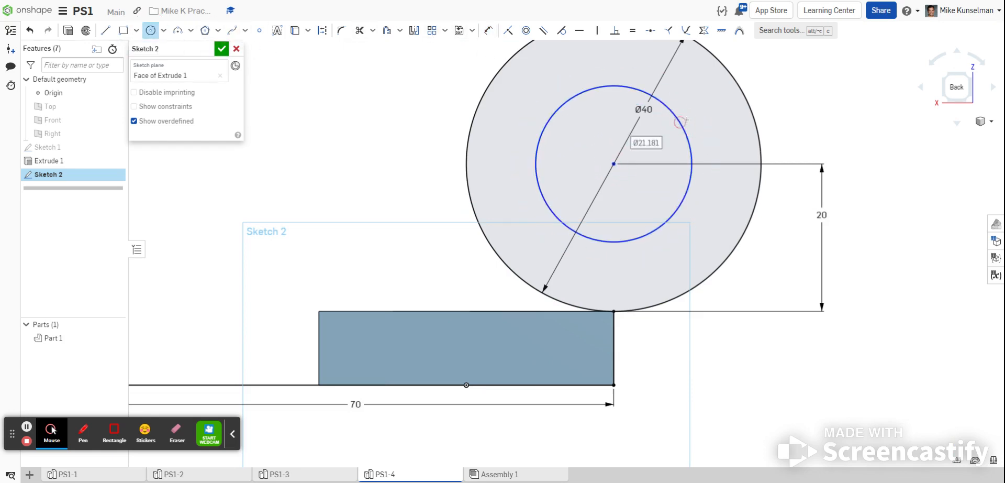
type("20")
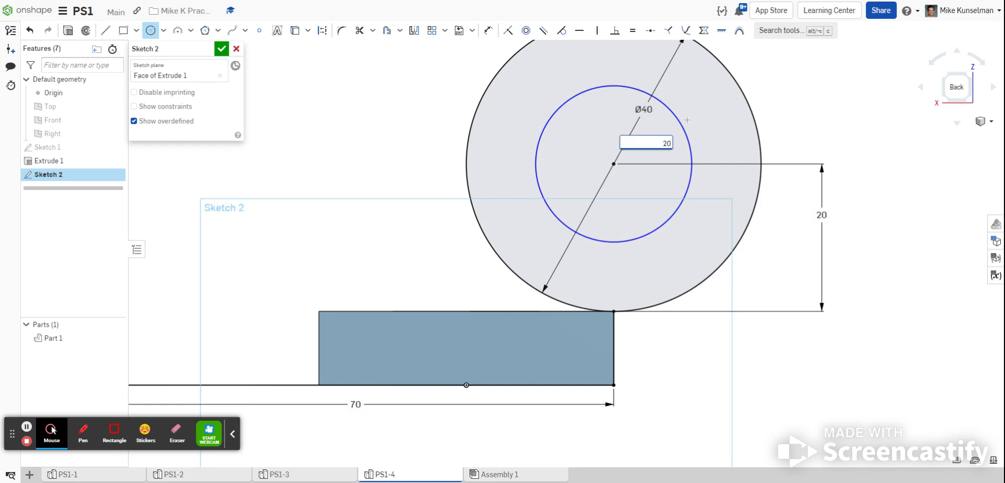
key("Return")
Step: Draw a 30 mm line from the top of the 40 mm circle and join its free end to the 10 mm line
scroll(646, 235, "down", 4)
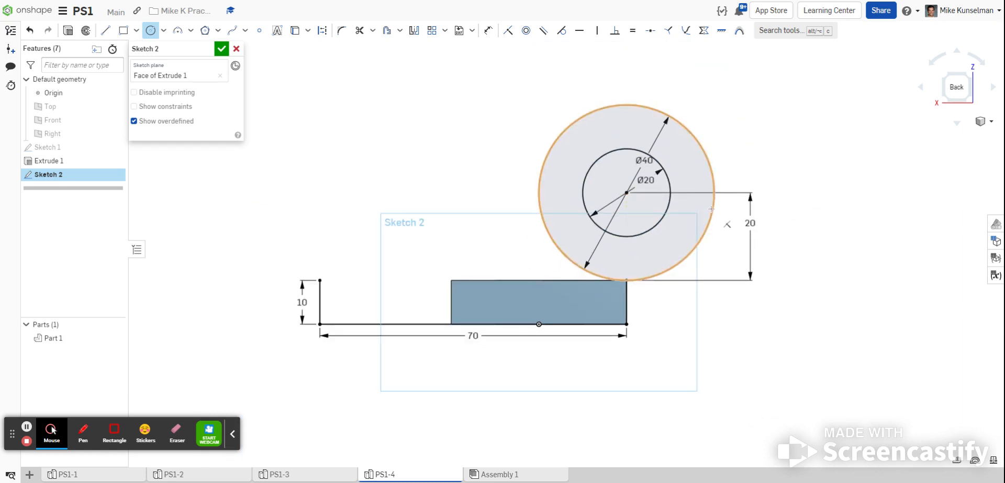
left_click(105, 30)
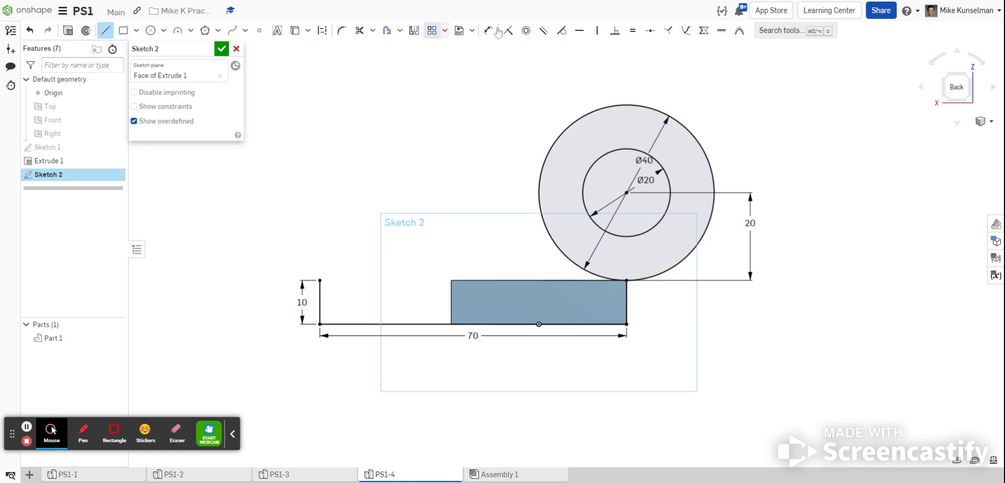
left_click(629, 104)
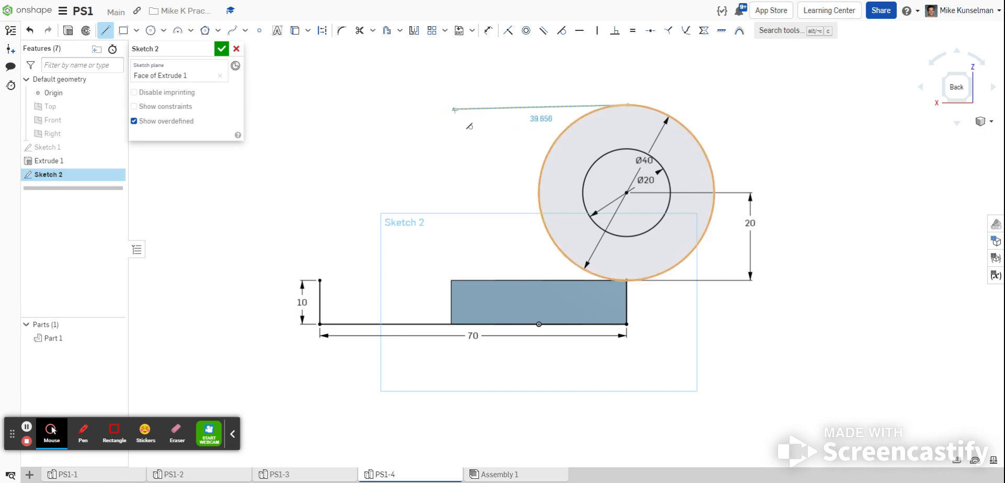
scroll(524, 106, "up", 8)
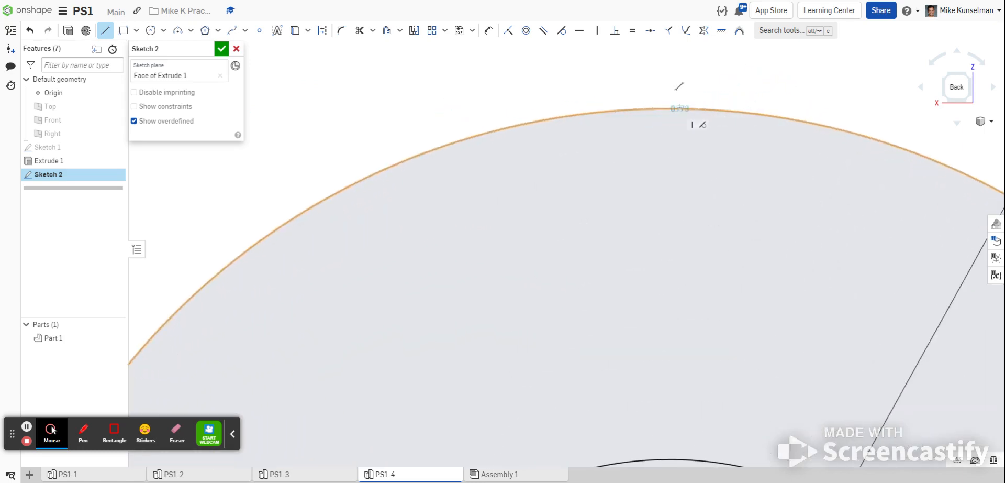
scroll(644, 107, "down", 5)
scroll(612, 107, "down", 3)
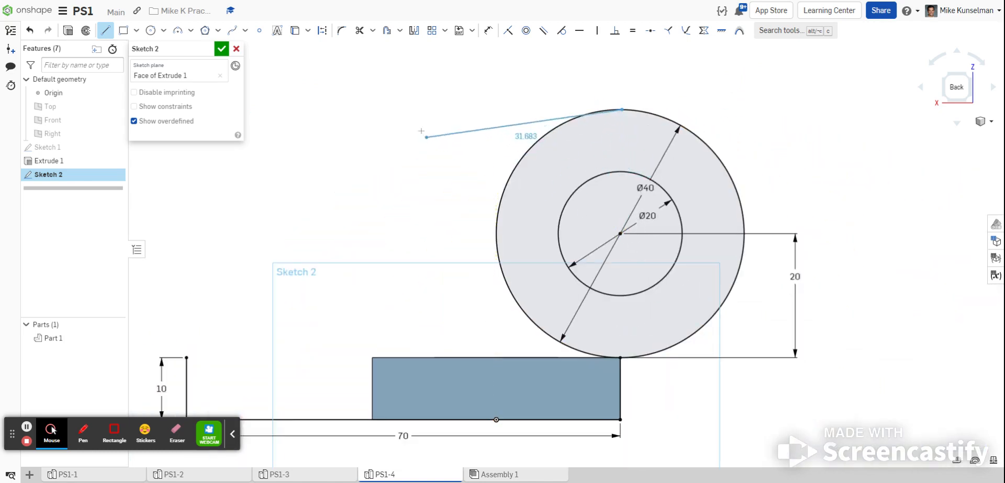
left_click(411, 113)
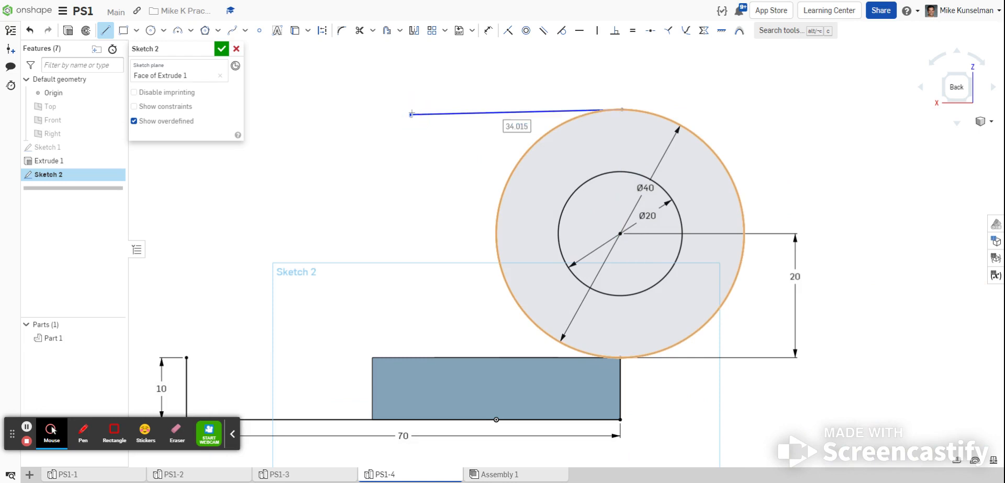
type("30")
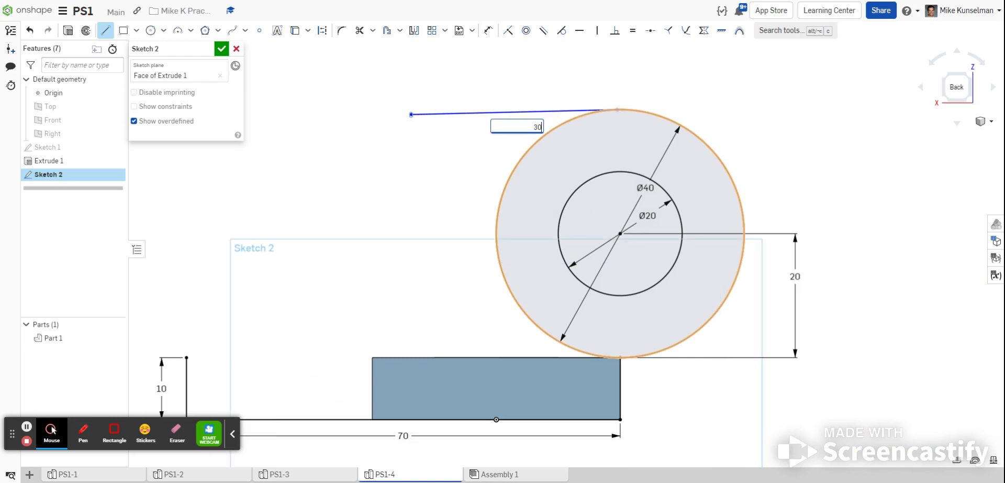
key("Return")
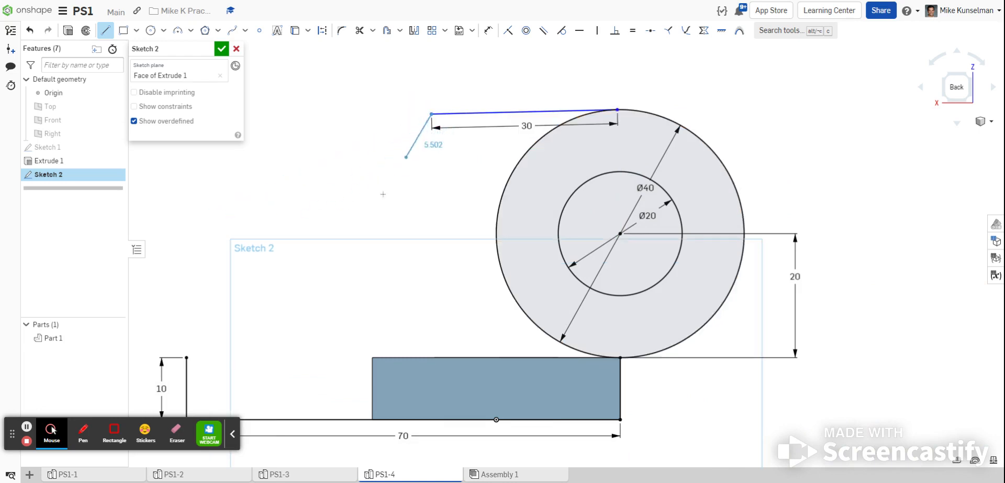
left_click(186, 358)
scroll(344, 210, "down", 2)
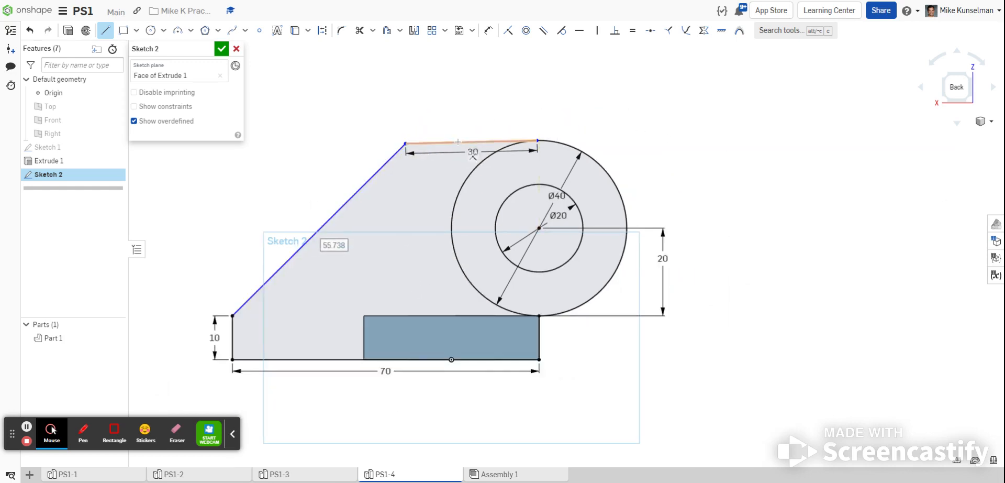
left_click(488, 29)
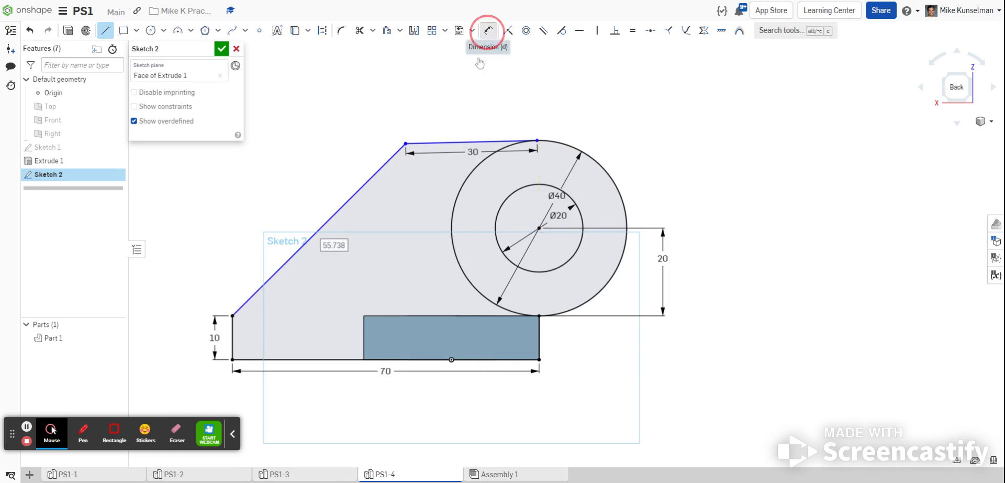
left_click(448, 143)
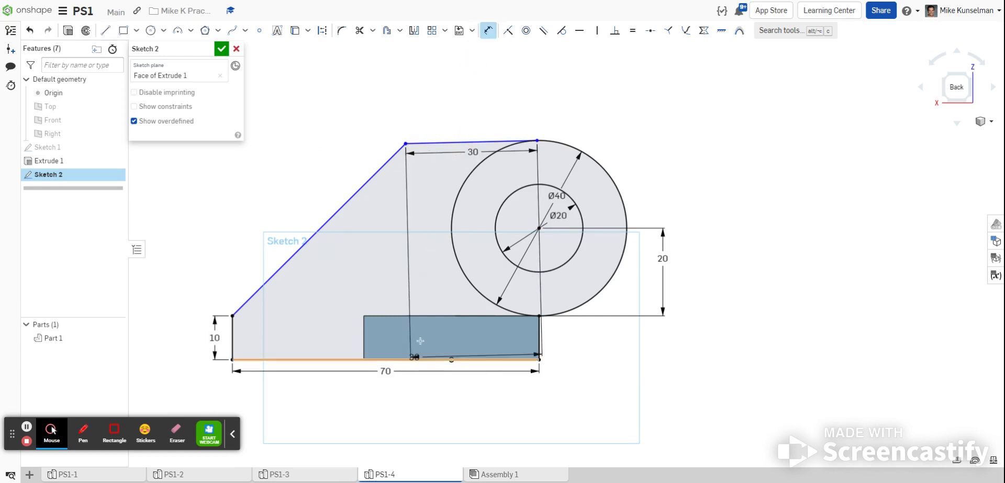
left_click(424, 316)
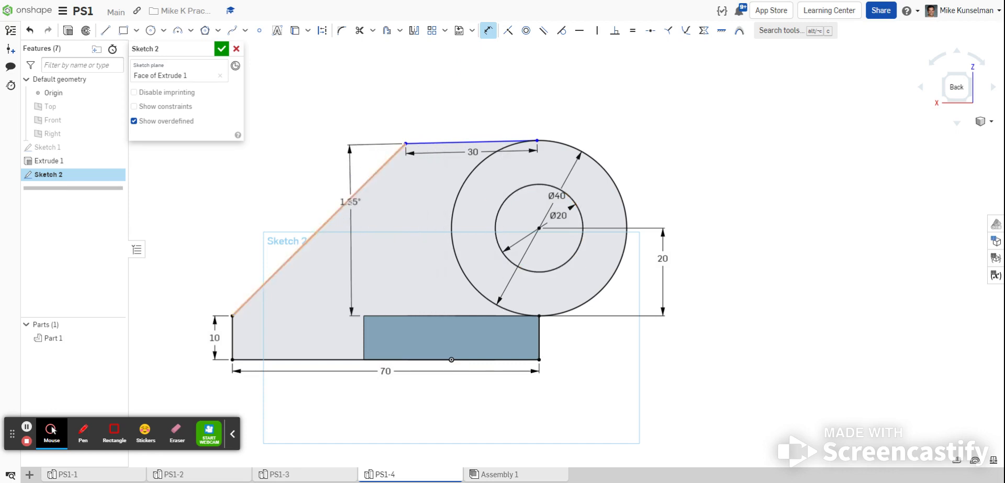
right_click(363, 190)
left_click(364, 193)
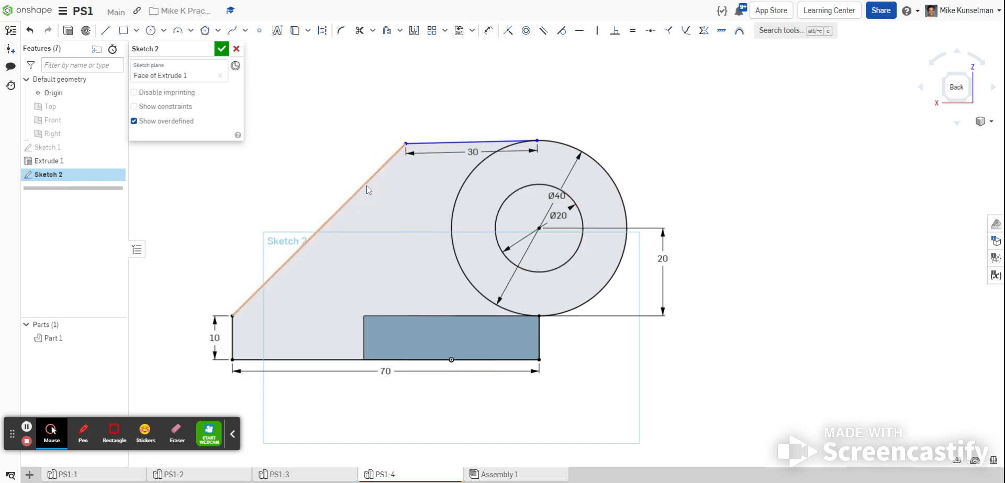
Step: Delete the sloped line and the slightly tilted 30 mm top line
left_click(370, 181)
key("Delete")
left_click(419, 143)
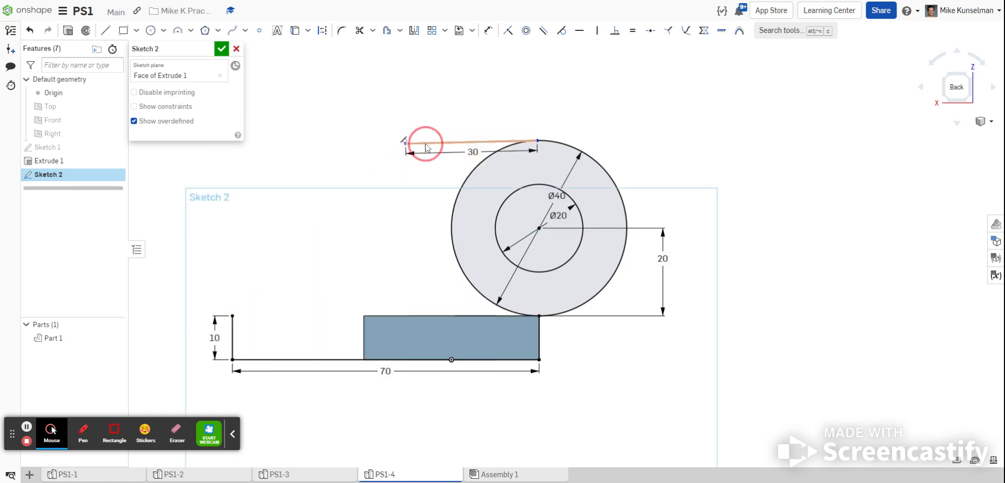
key("Delete")
Step: Draw a horizontal 30 mm line from the 40 mm circle's top point and a sloped line down to the 10 mm line's upper end
left_click(106, 31)
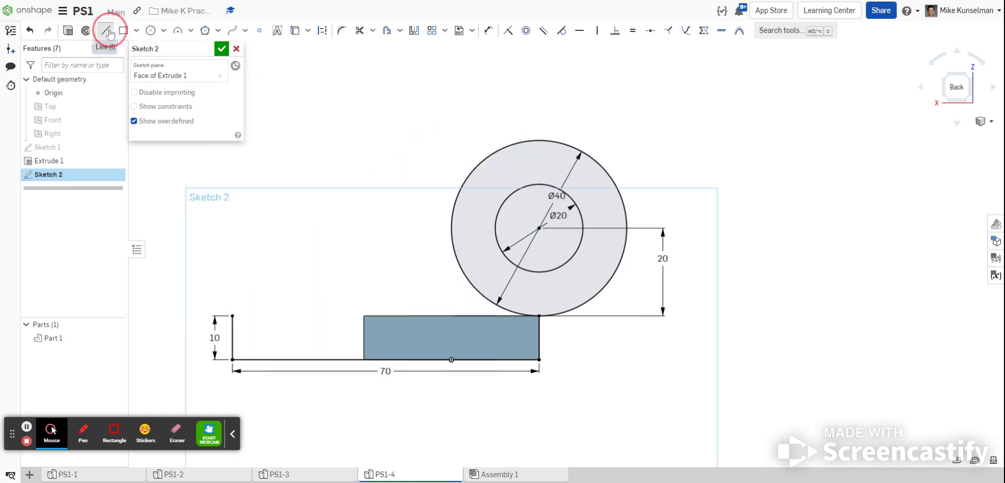
left_click(537, 139)
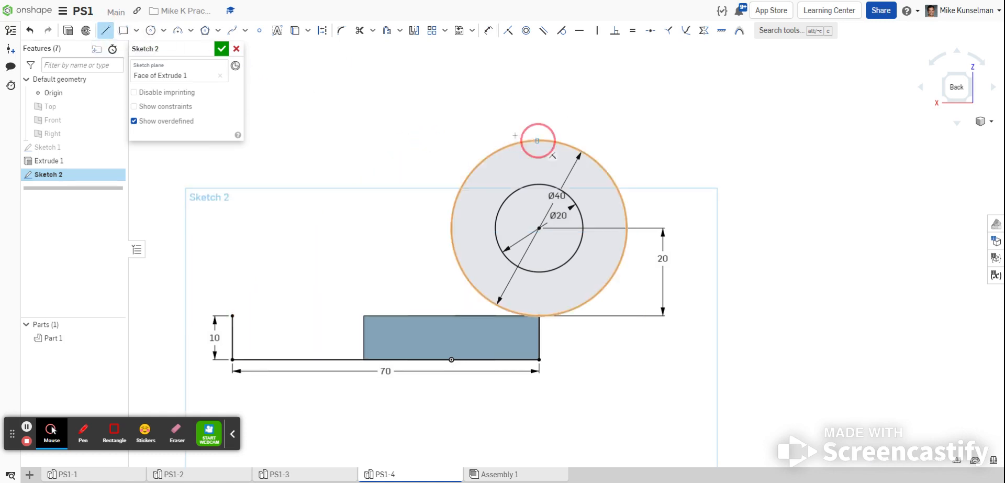
left_click(397, 141)
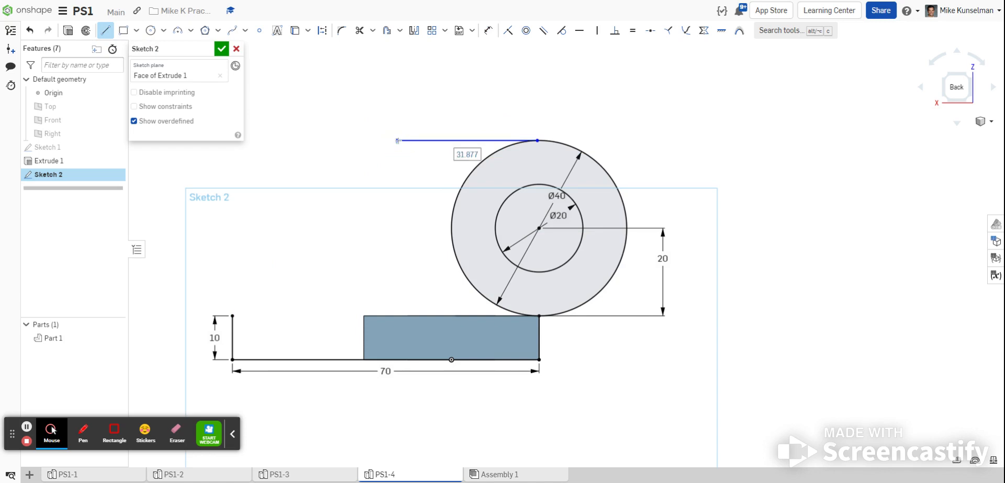
type("30")
key("Return")
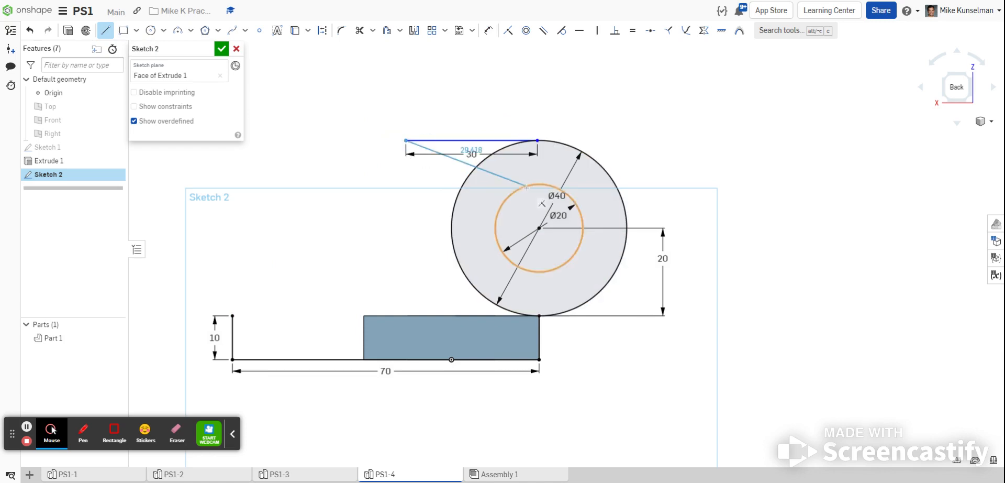
left_click(233, 316)
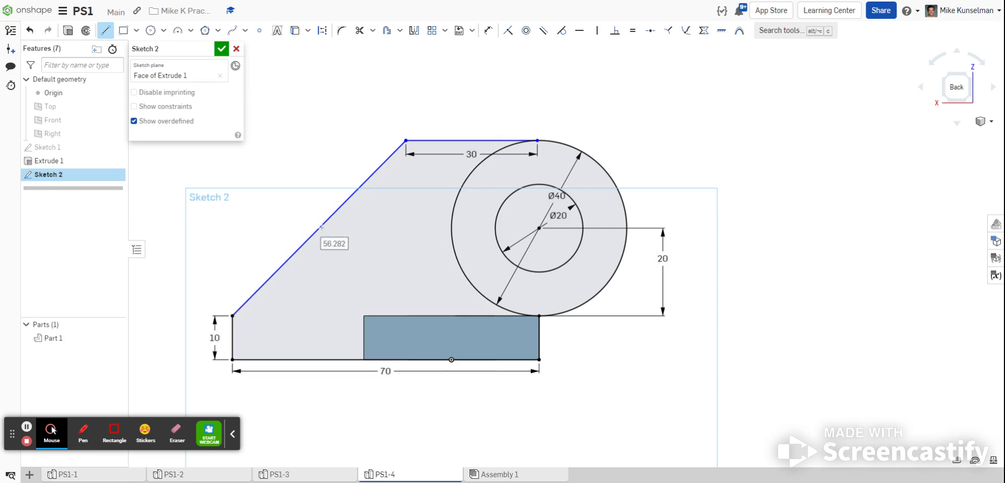
Step: Check the distance between the 30 mm top line and the plate face's upper edge with a dimension preview
left_click(487, 30)
left_click(444, 140)
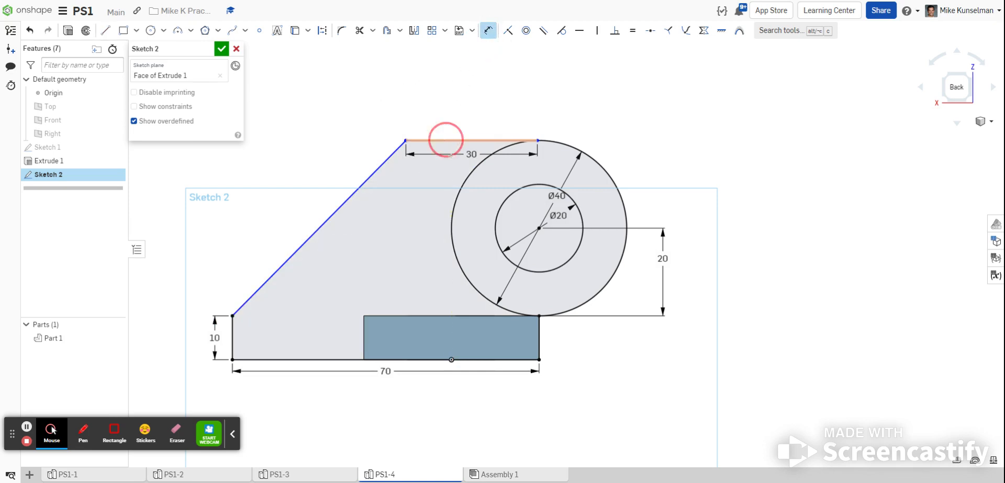
left_click(430, 315)
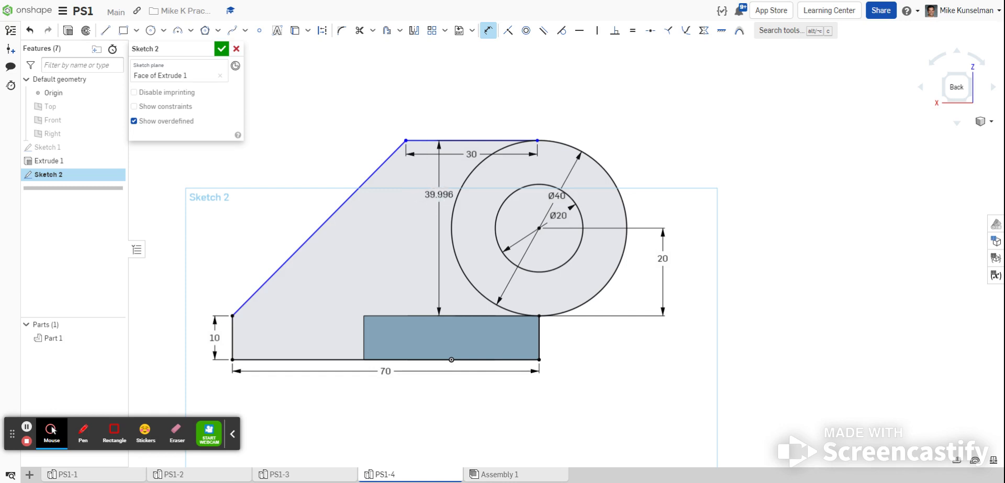
right_click(474, 96)
left_click(490, 102)
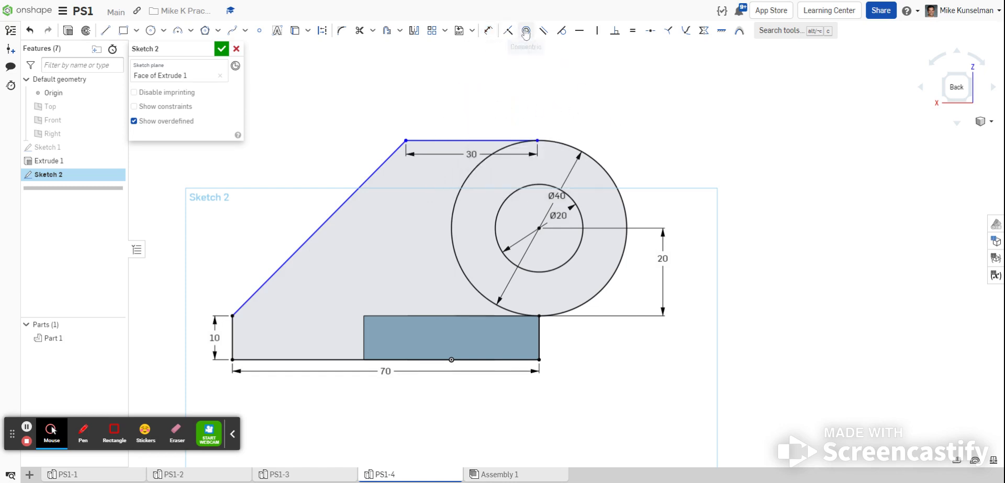
Step: Make the 30 mm top line tangent to the 40 mm circle
left_click(561, 29)
left_click(507, 139)
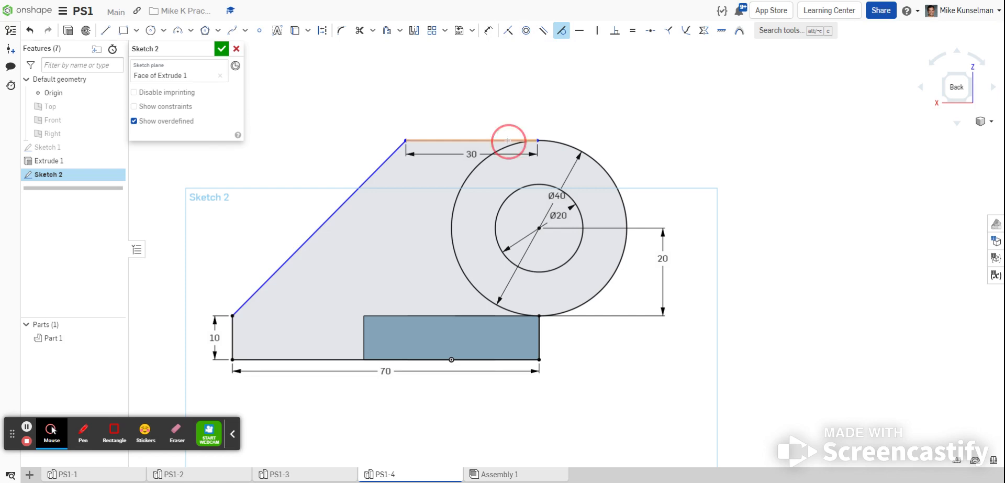
left_click(508, 144)
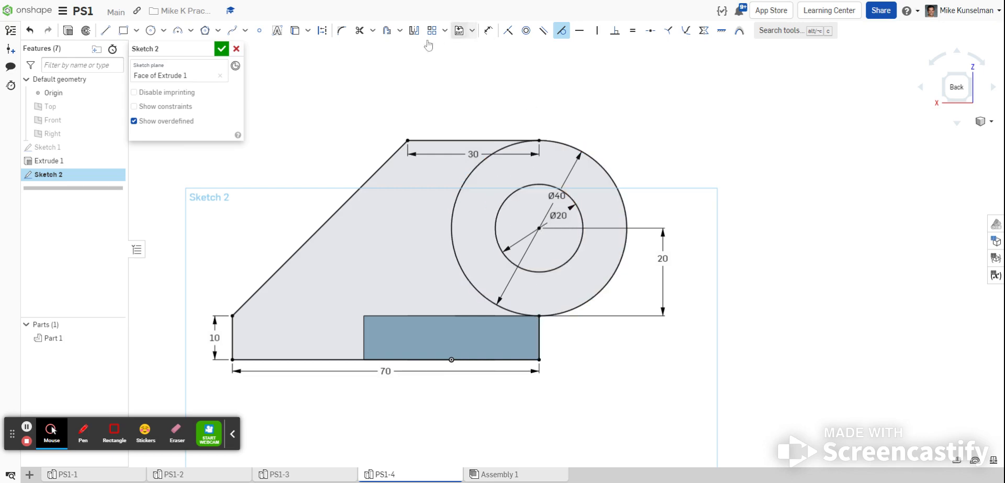
Step: Trim away the part of the 40 mm circle that lies inside the profile, between the top line and the plate corner
left_click(360, 30)
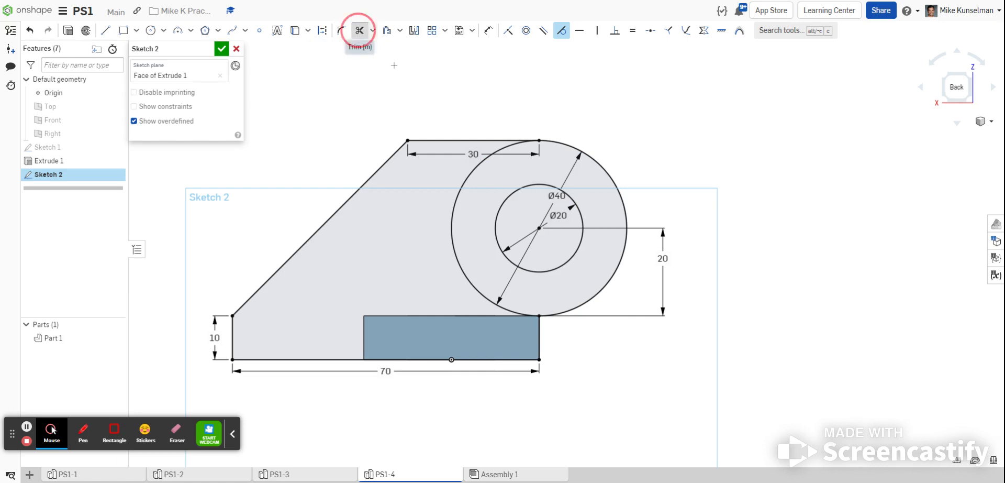
left_click(466, 180)
right_click_drag(393, 276, 419, 284)
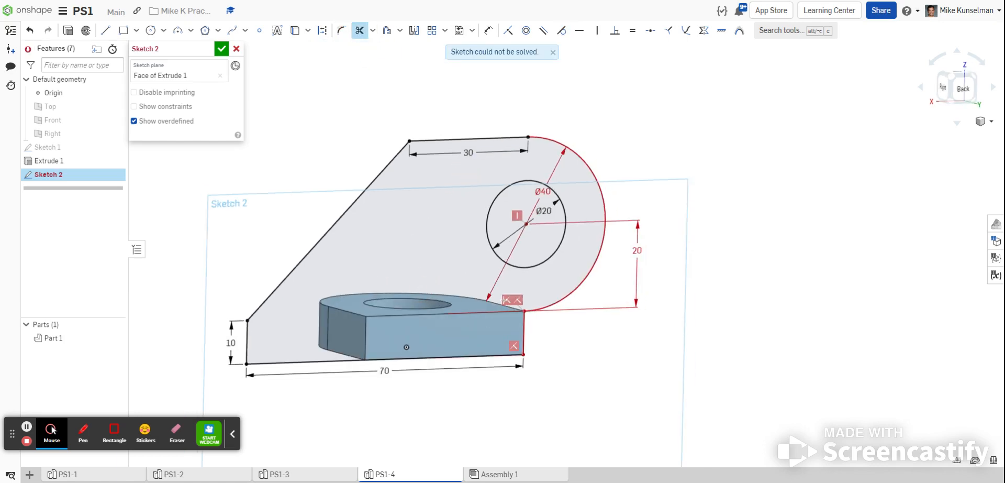
Step: Delete the conflicting constraint at the lower end of the 40 mm arc and finish the sketch
right_click(507, 301)
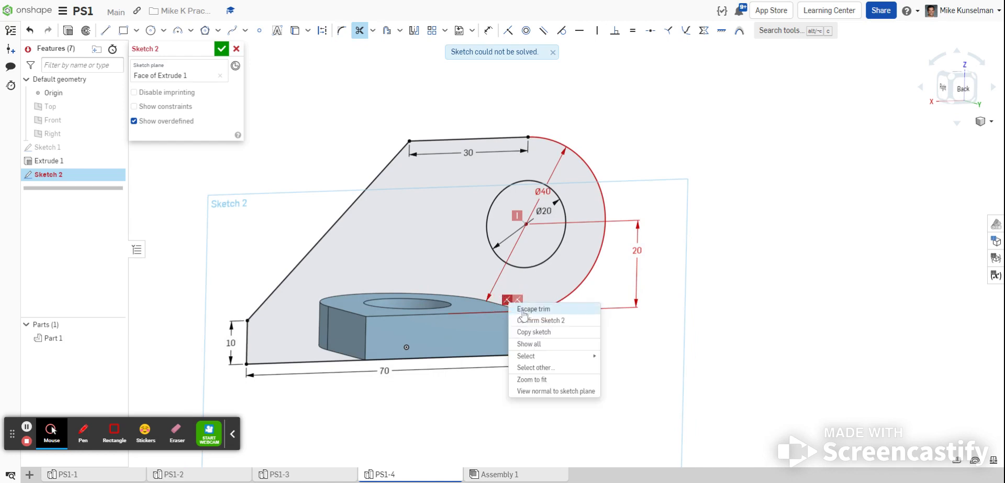
left_click(513, 304)
right_click(504, 303)
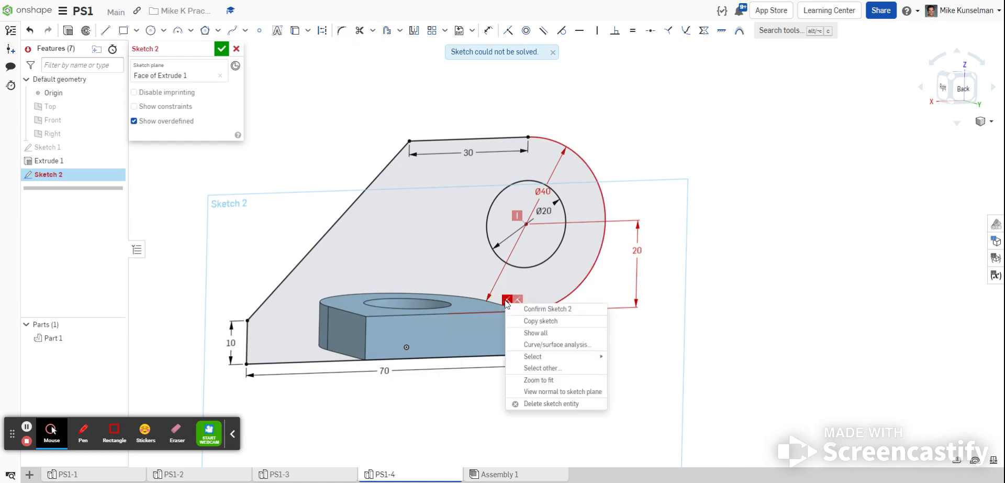
left_click(505, 300)
key("Delete")
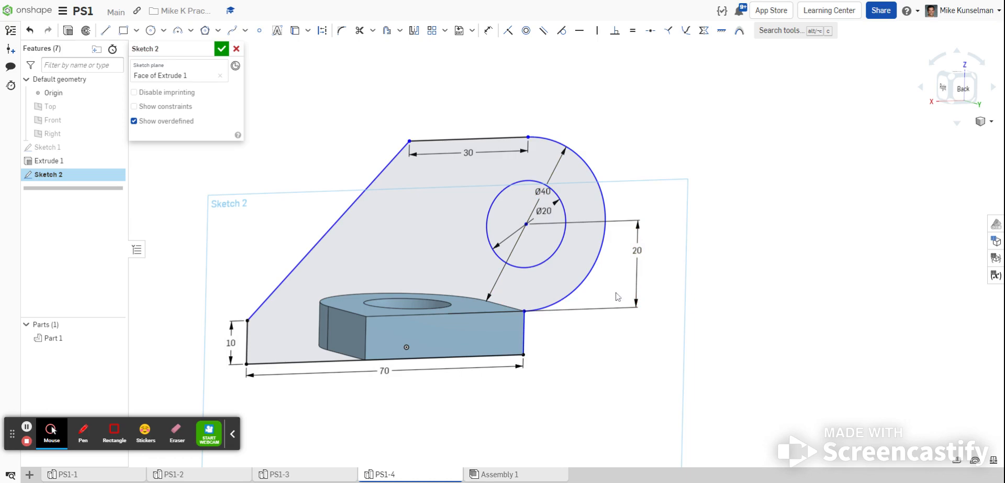
mouse_move(484, 361)
right_mouse_down()
mouse_move(445, 372)
mouse_move(376, 360)
mouse_move(360, 404)
mouse_move(474, 400)
mouse_move(419, 409)
right_mouse_up()
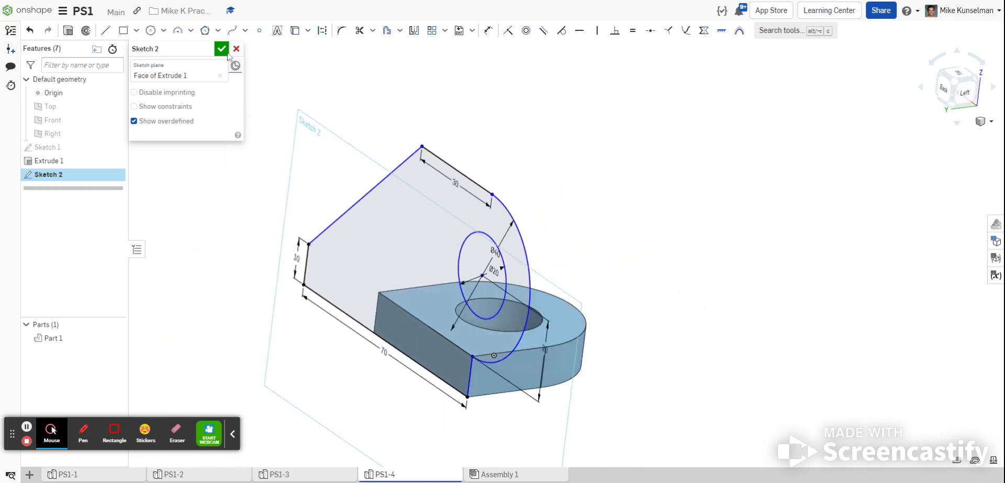
left_click(222, 50)
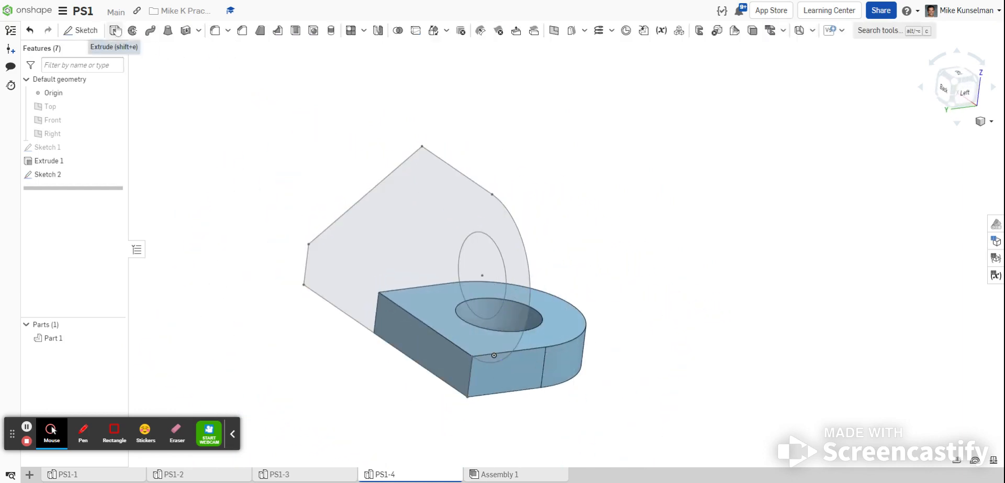
Step: Extrude both regions of the new profile 10 mm, leaving out the 20 mm circle, and add them to the base plate
key("shift+e")
left_click(345, 261)
left_click(406, 328)
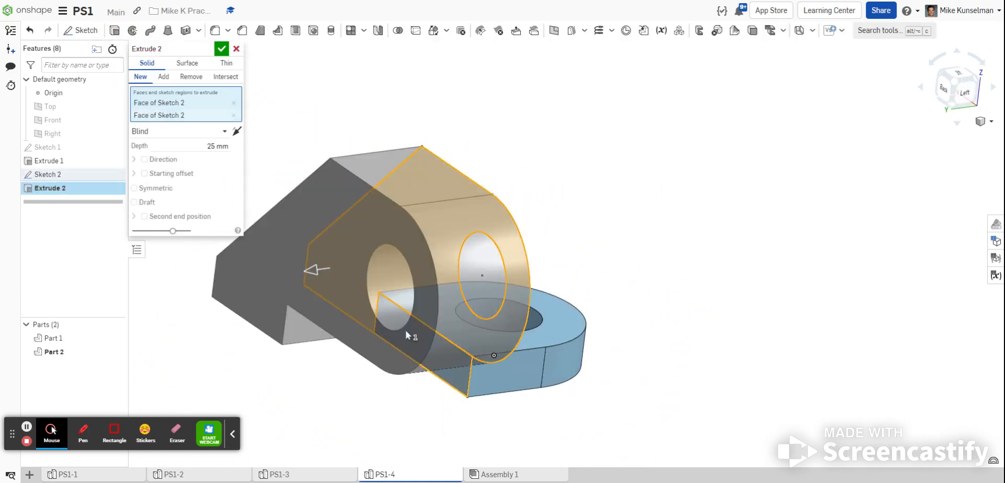
left_click(186, 147)
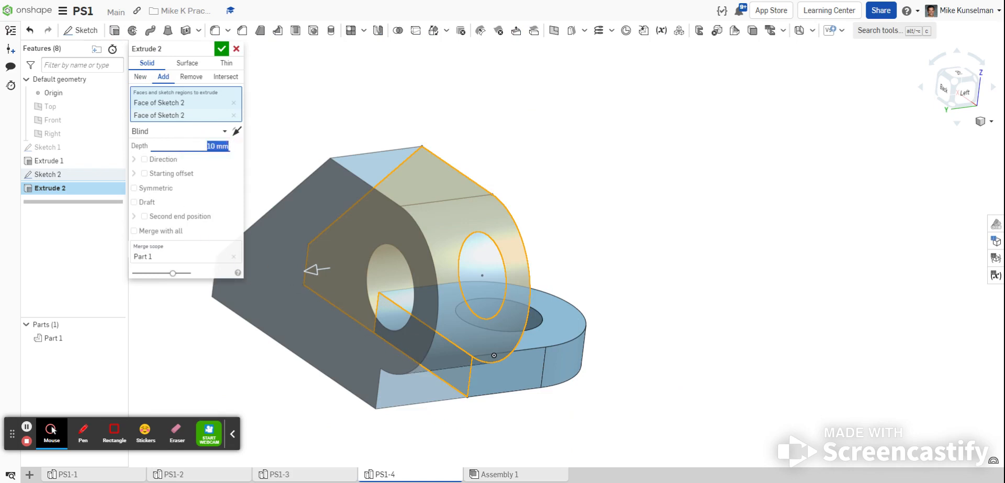
key("Return")
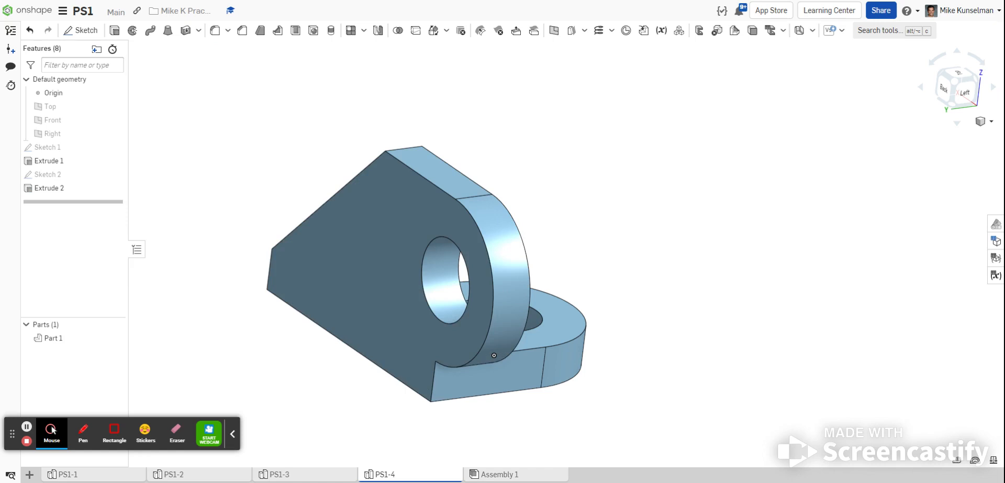
right_click_drag(385, 395, 248, 390)
right_click_drag(617, 335, 622, 360)
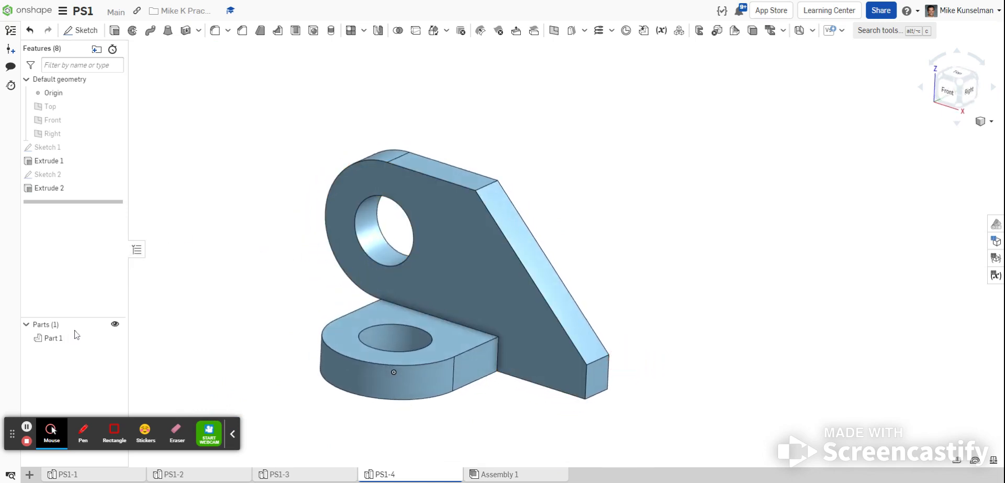